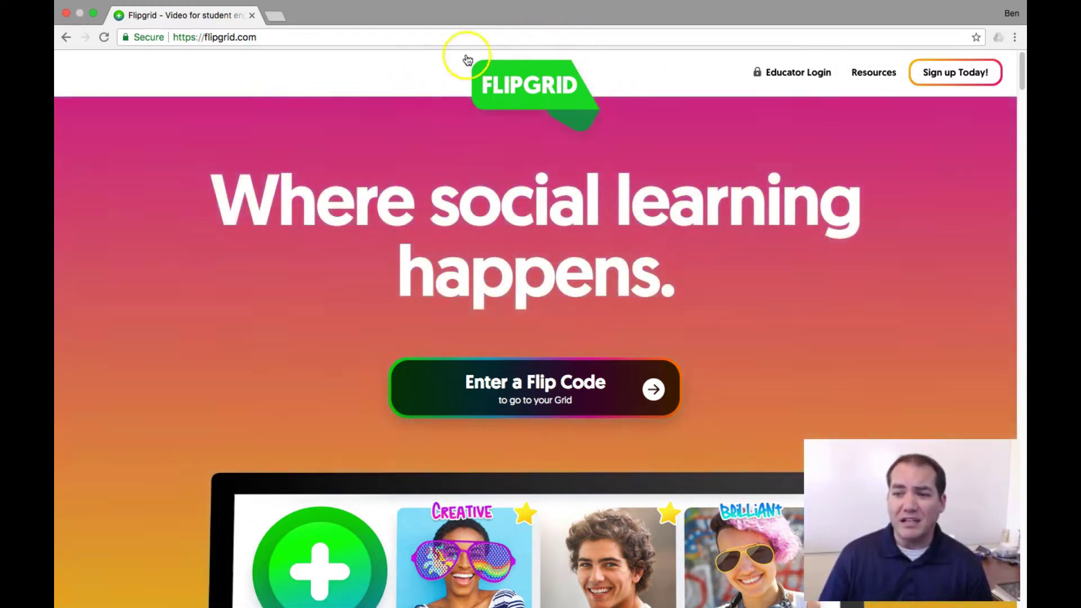
# Step: Go from the flipgrid.com home page to the 'Sign up Today!' account page
pyautogui.moveTo(273, 36); pyautogui.dragTo(211, 38)
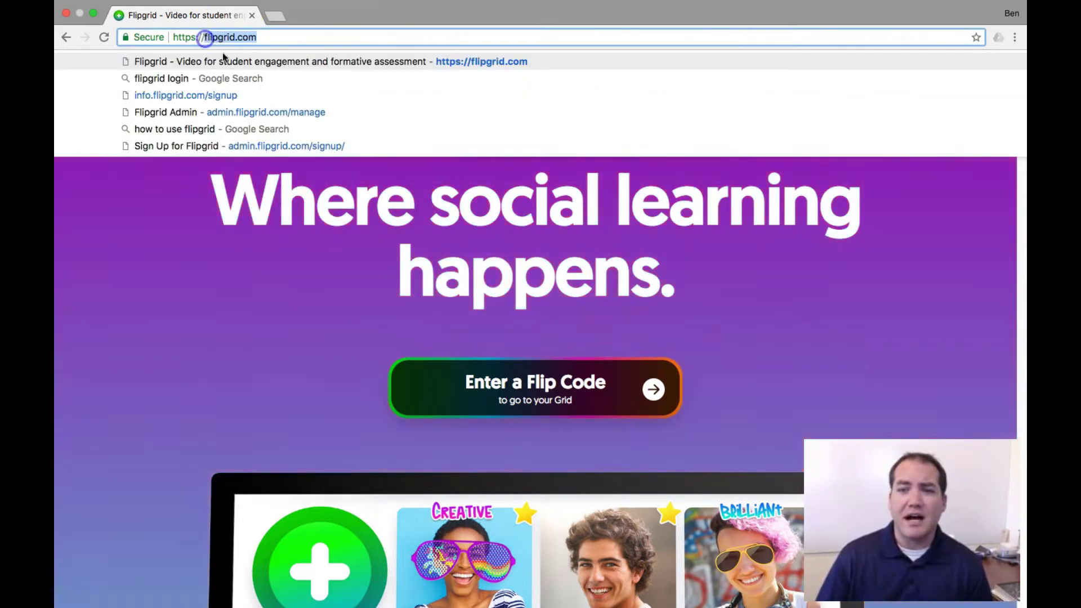
pyautogui.click(234, 236)
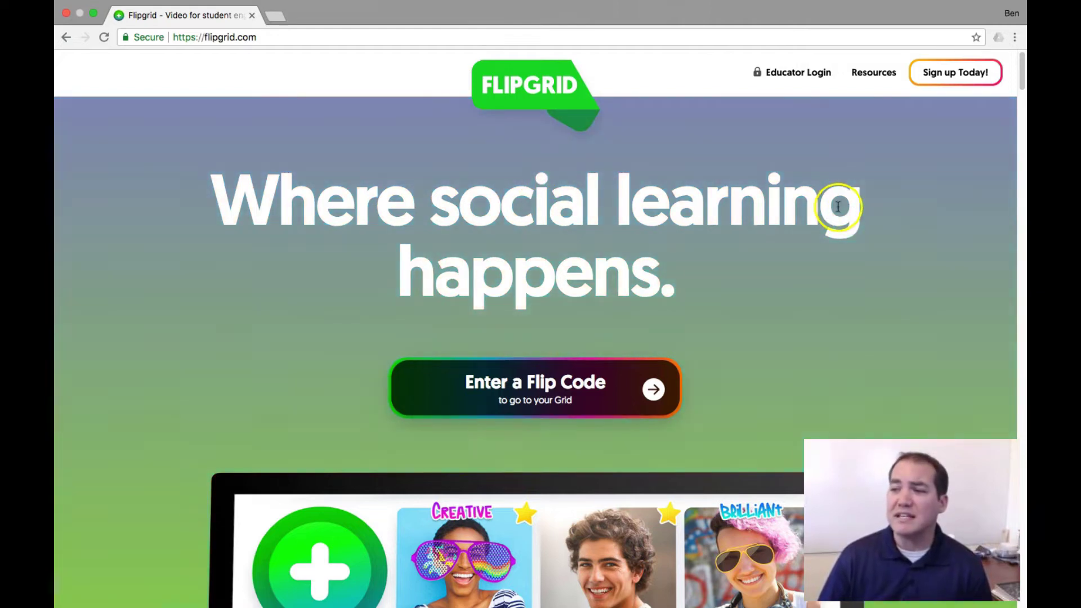
pyautogui.moveTo(261, 37); pyautogui.dragTo(205, 40)
pyautogui.click(154, 265)
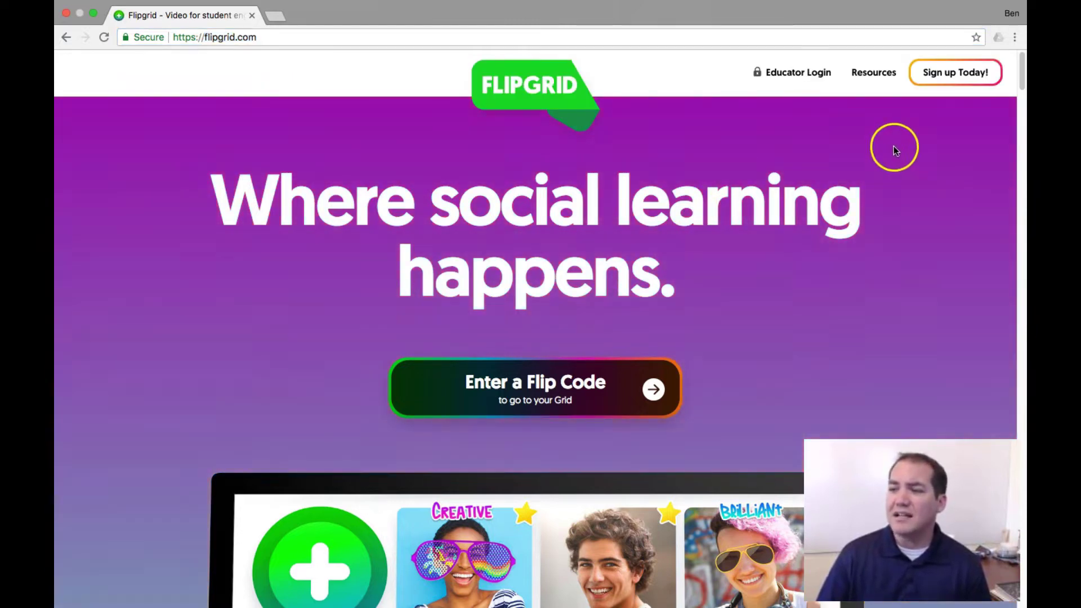
pyautogui.click(955, 72)
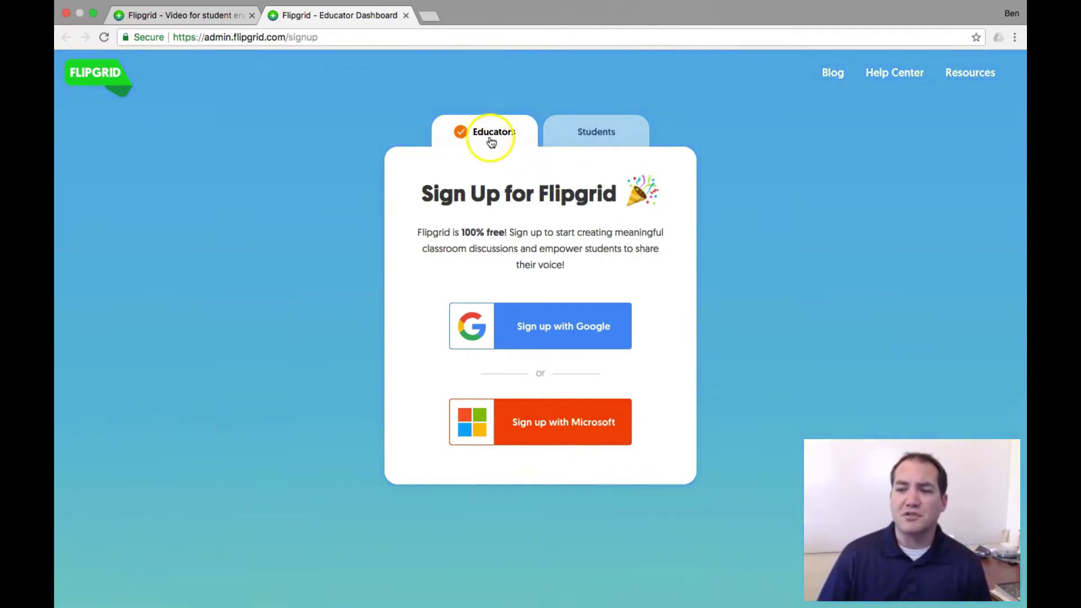
# Step: Preview the student Flip Code entry, then sign up as an educator with a Google account
pyautogui.click(602, 144)
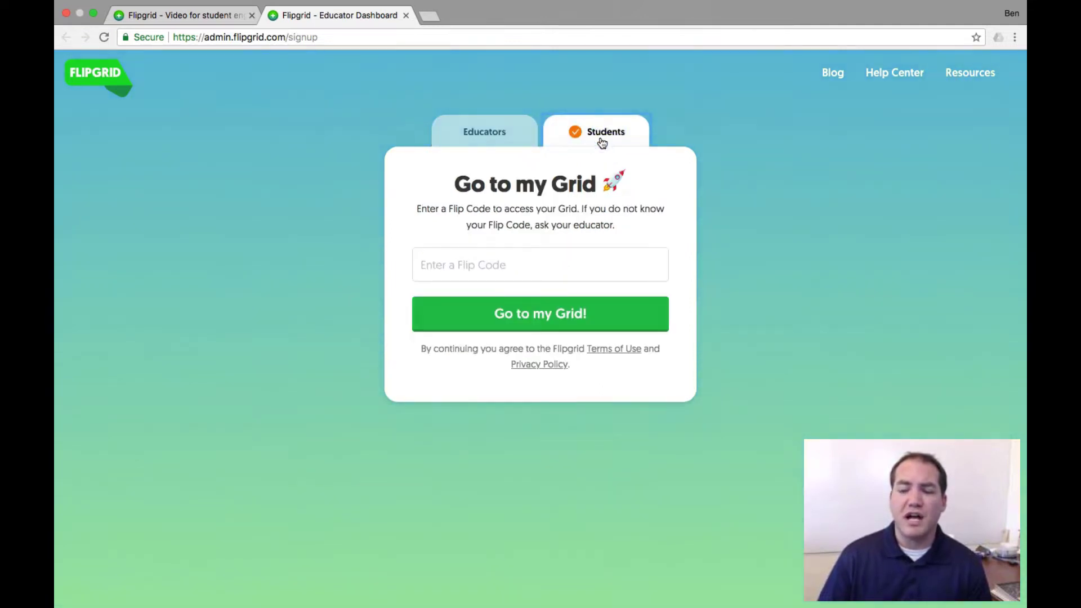
pyautogui.click(513, 276)
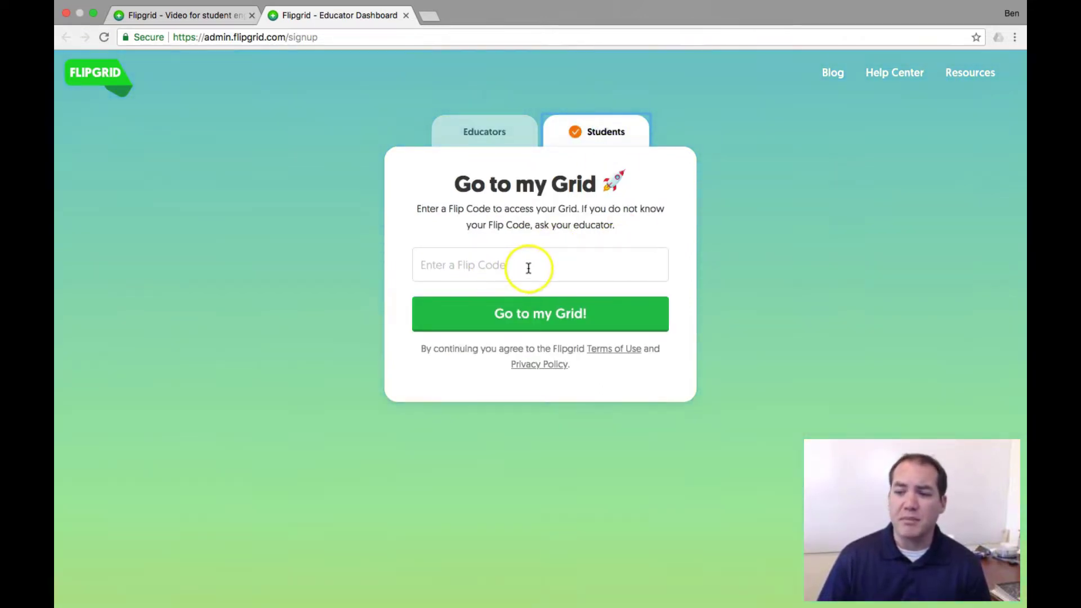
pyautogui.click(495, 140)
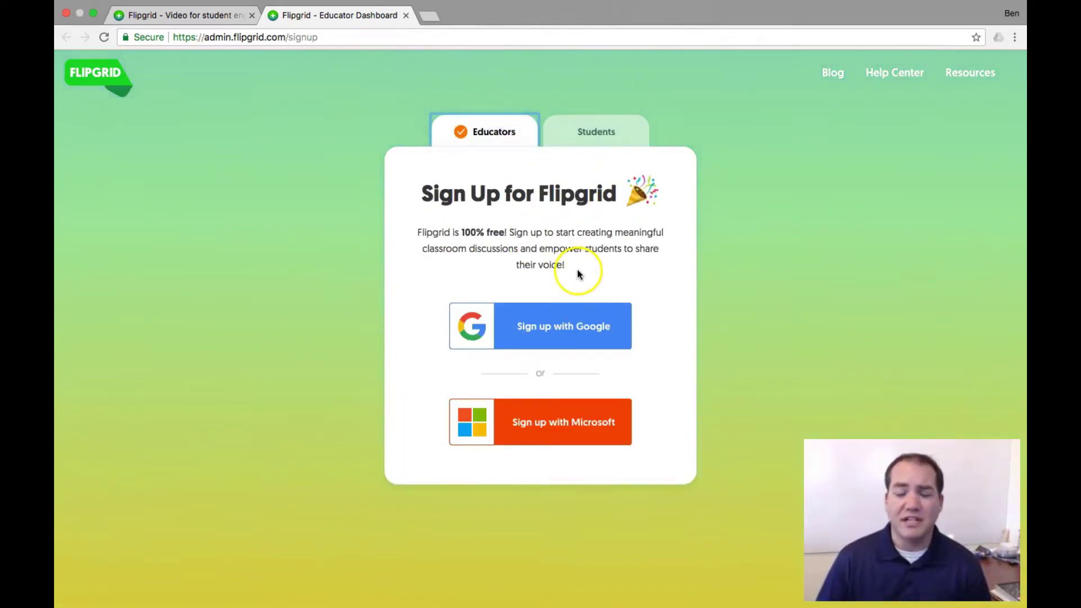
pyautogui.click(553, 326)
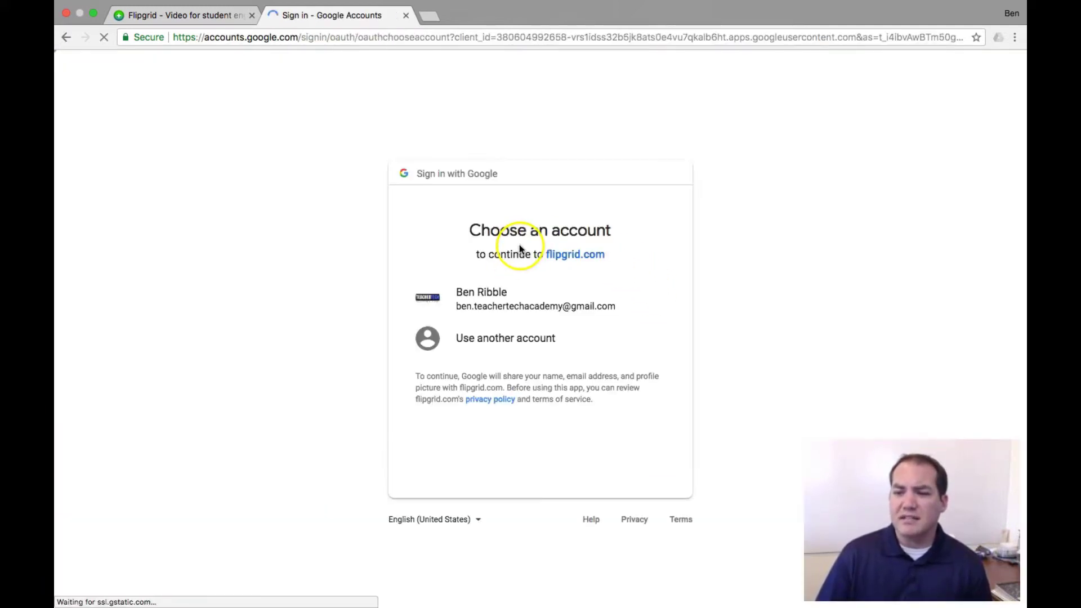
pyautogui.click(488, 298)
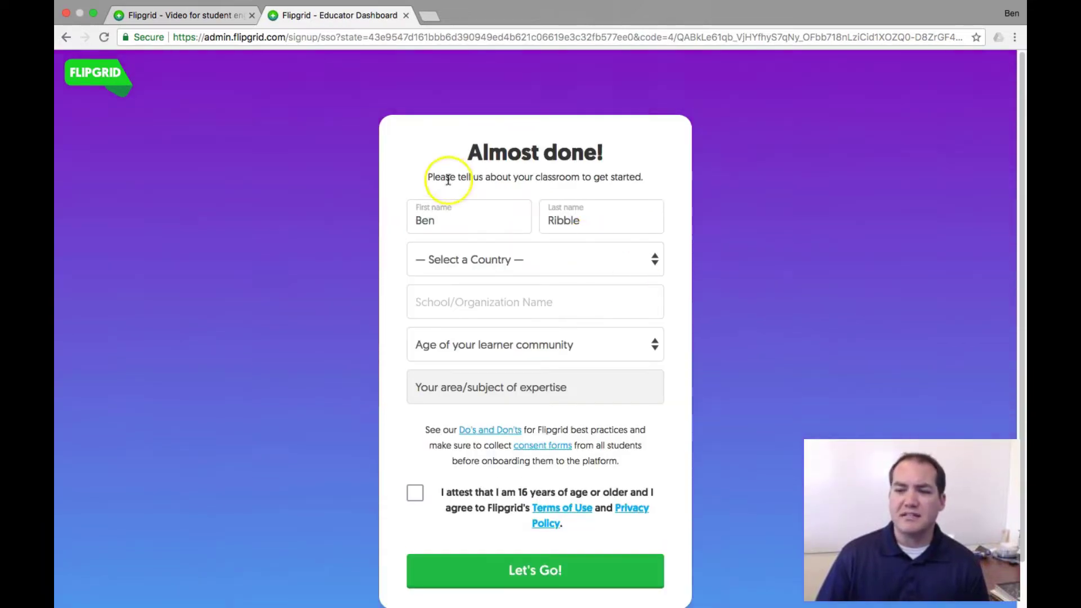
# Step: Set country to United States, state to Illinois, and school to Northwestern Elementary
pyautogui.click(650, 258)
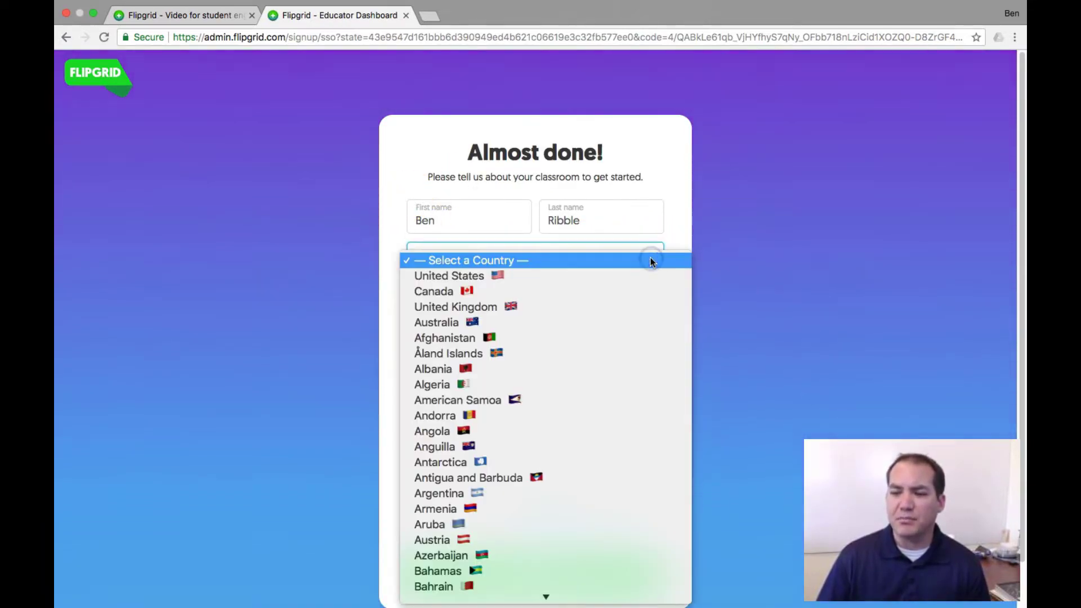
pyautogui.click(620, 272)
pyautogui.click(640, 300)
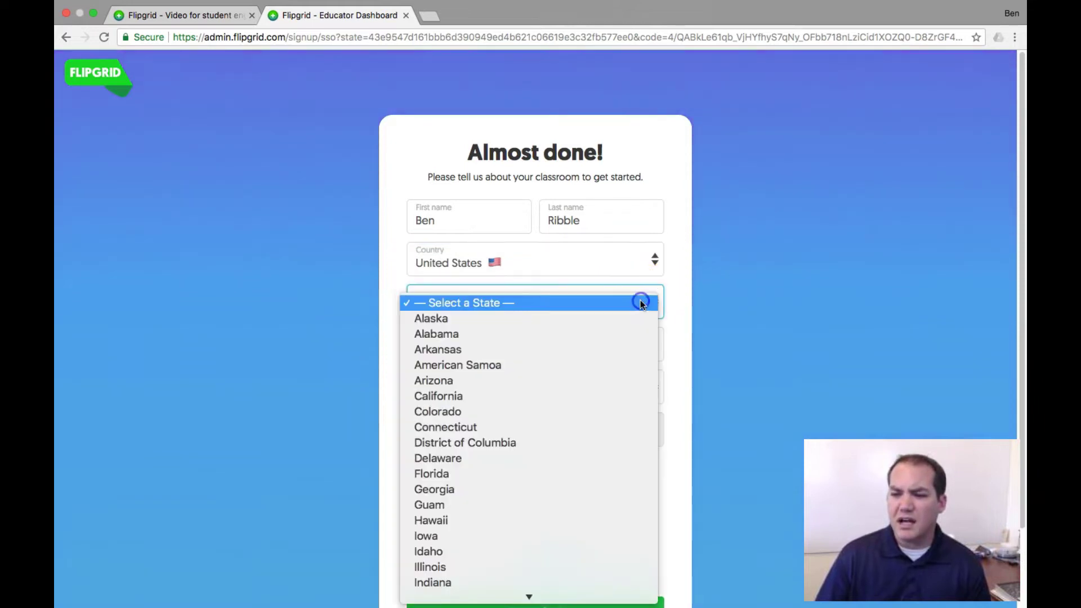
pyautogui.click(528, 566)
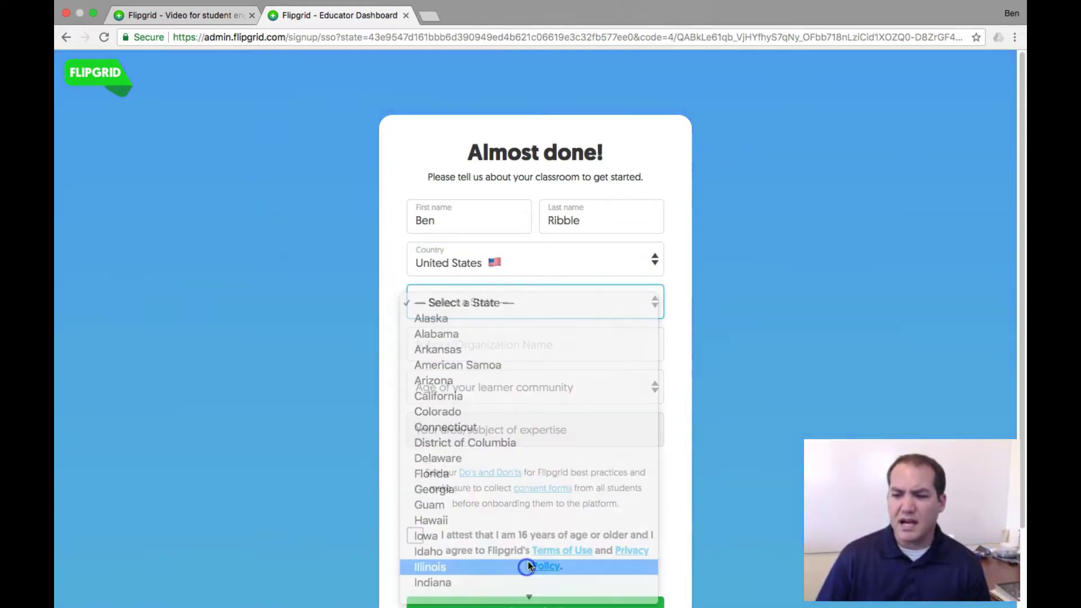
pyautogui.click(593, 344)
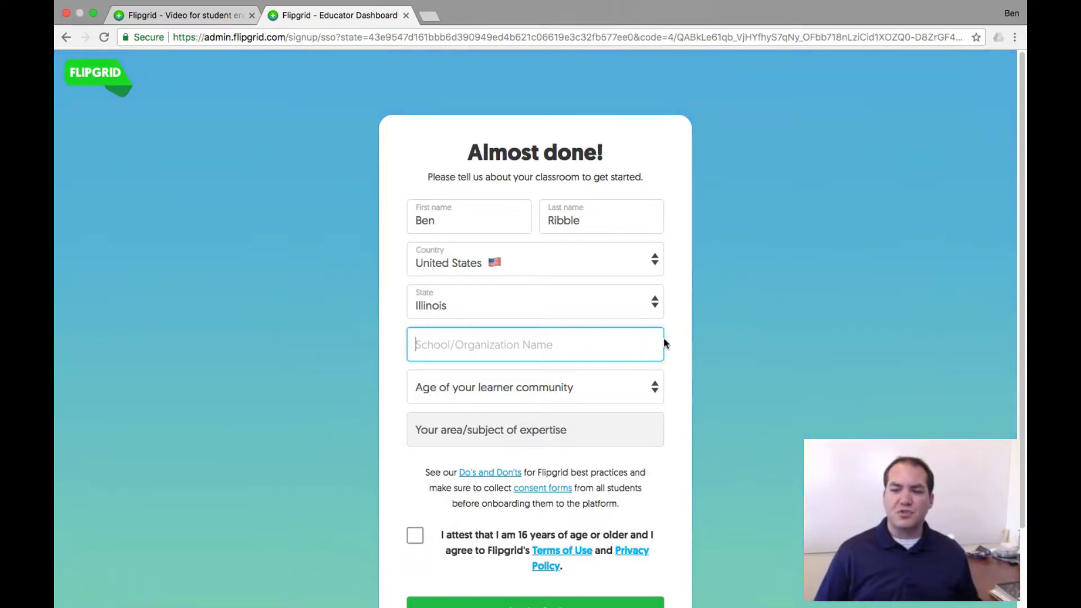
pyautogui.write('Northweste')
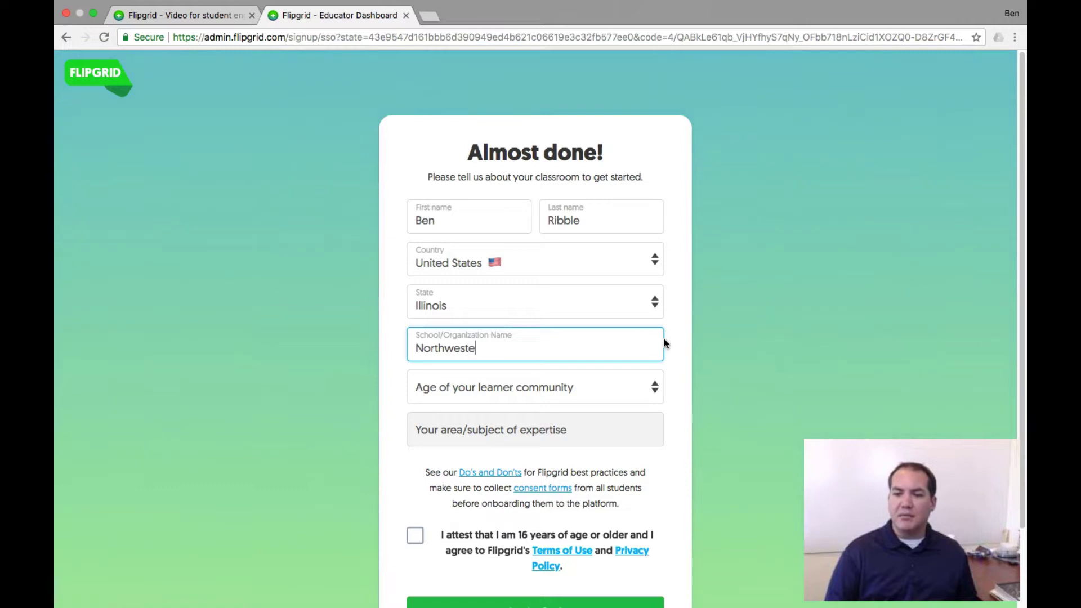
pyautogui.write('rn Elementary')
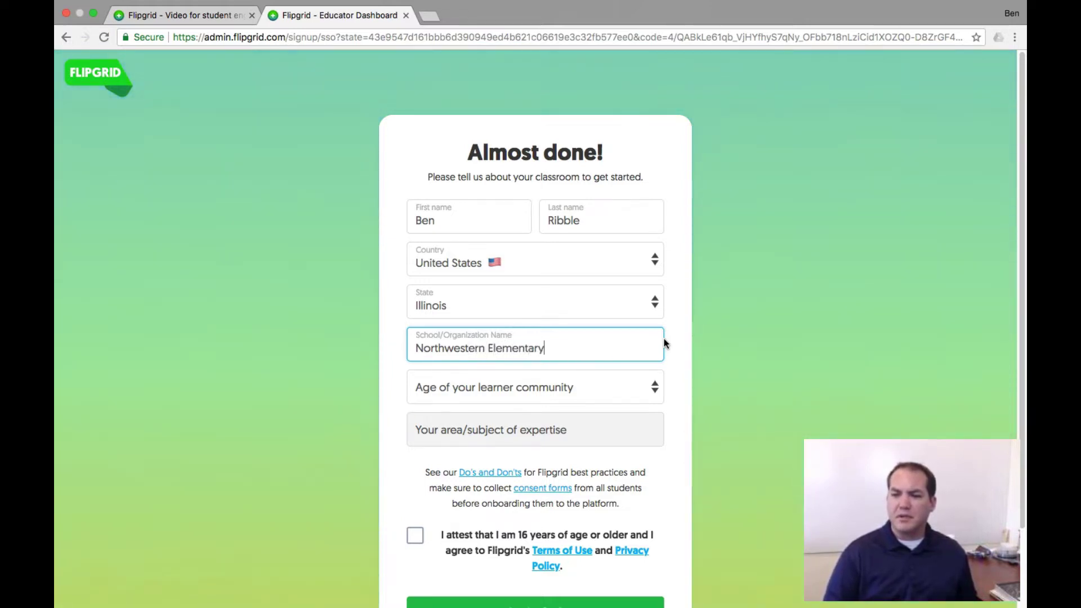
pyautogui.press('Tab')
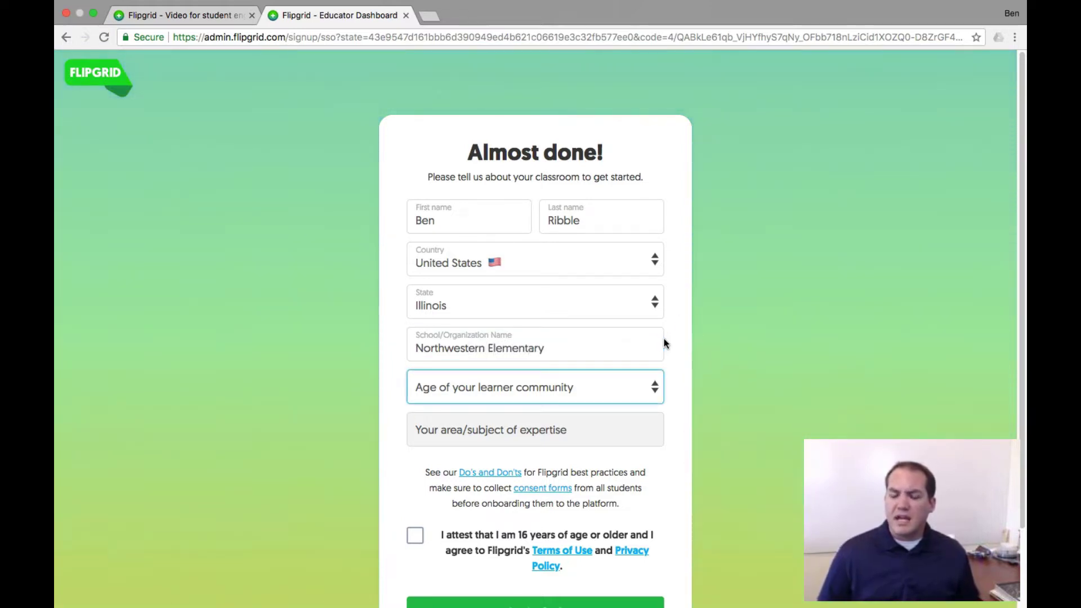
# Step: Choose Middle school (ages 11-13) and subject All, tick the age attestation, and submit
pyautogui.click(654, 388)
pyautogui.click(560, 421)
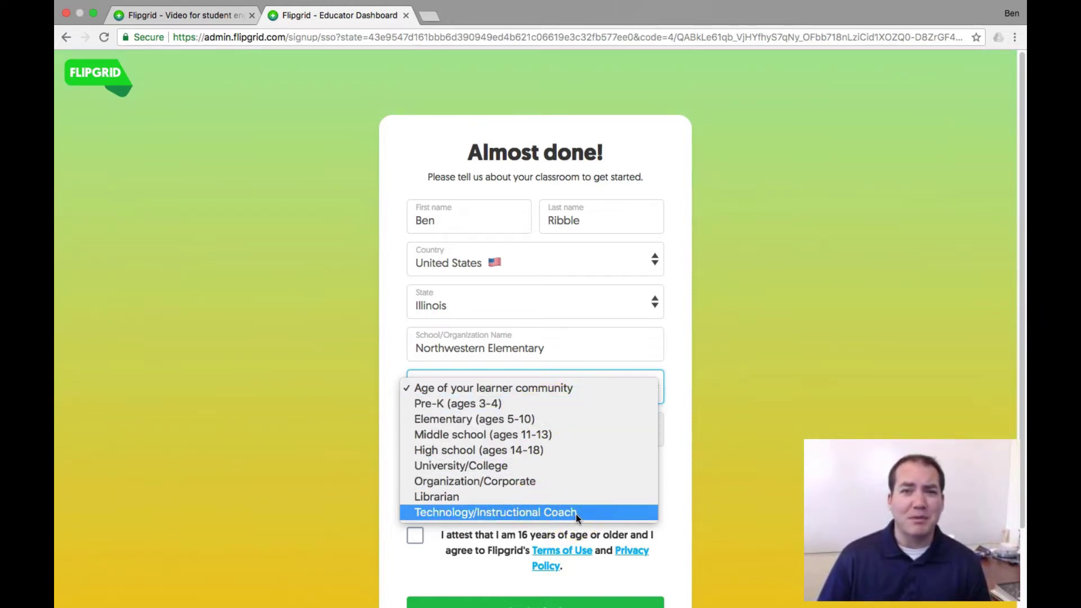
pyautogui.click(566, 457)
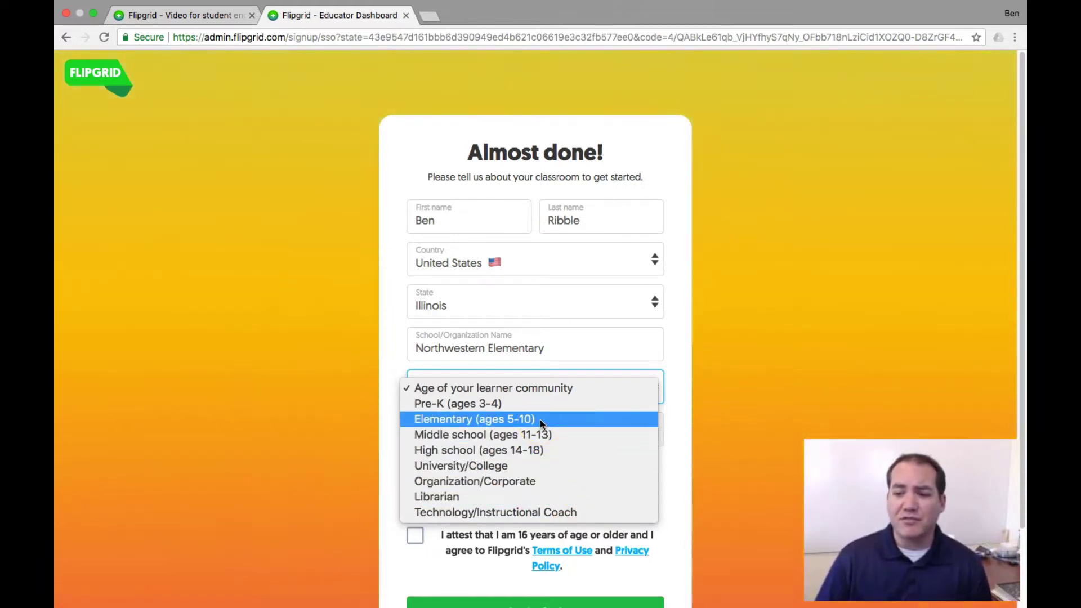
pyautogui.moveTo(539, 420); pyautogui.dragTo(553, 434)
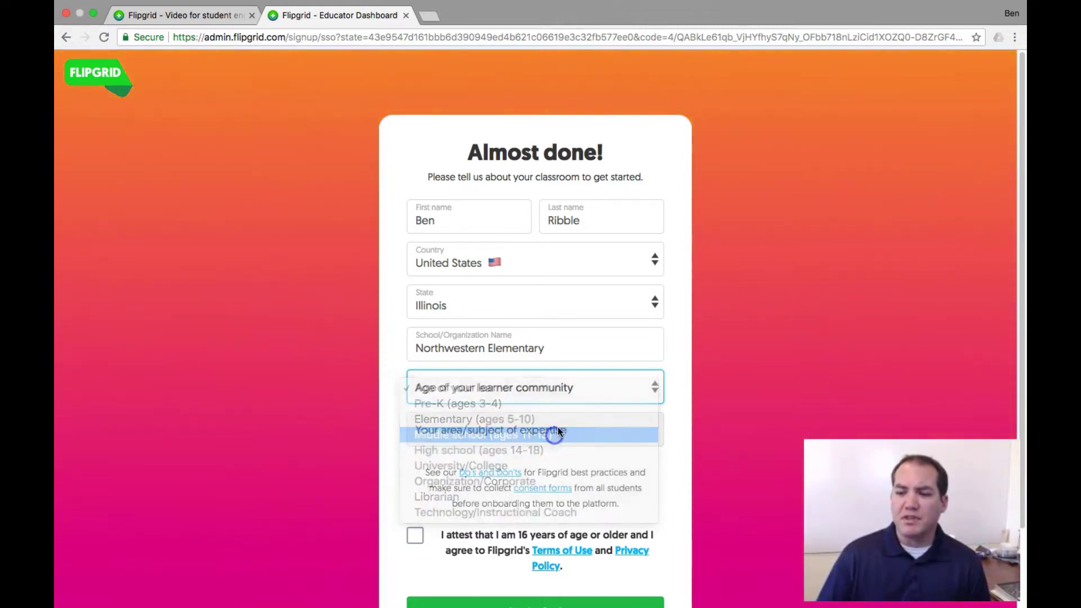
pyautogui.click(657, 437)
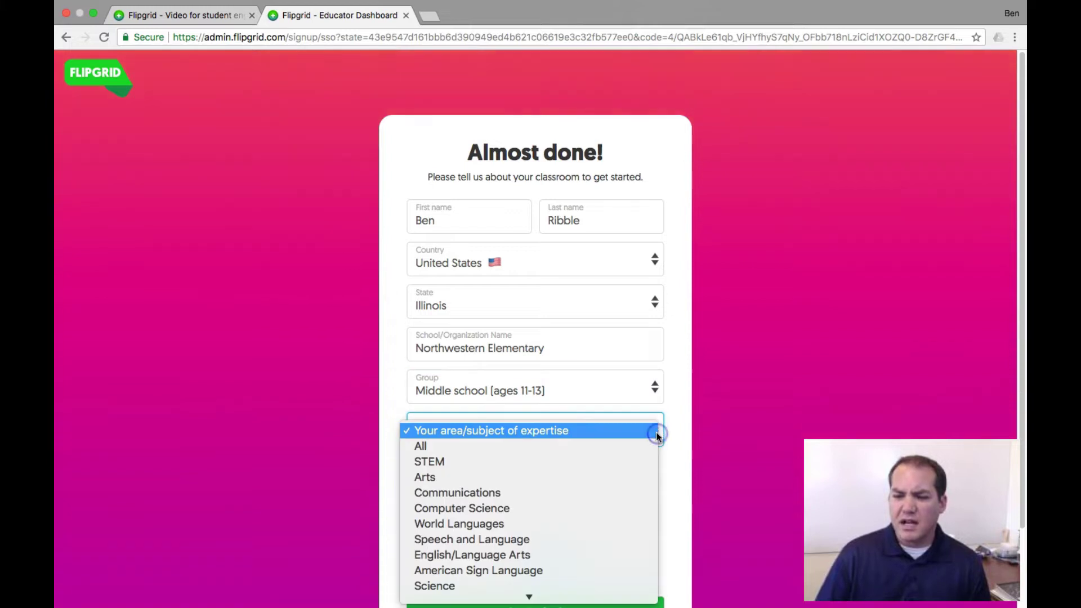
pyautogui.click(622, 448)
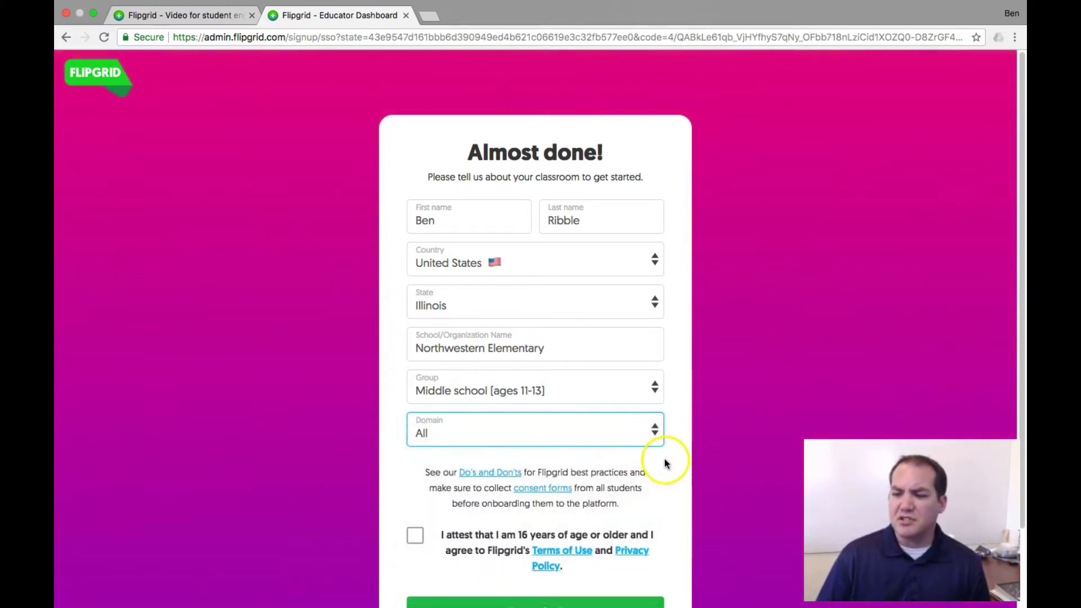
pyautogui.scroll(-3, 665, 458)
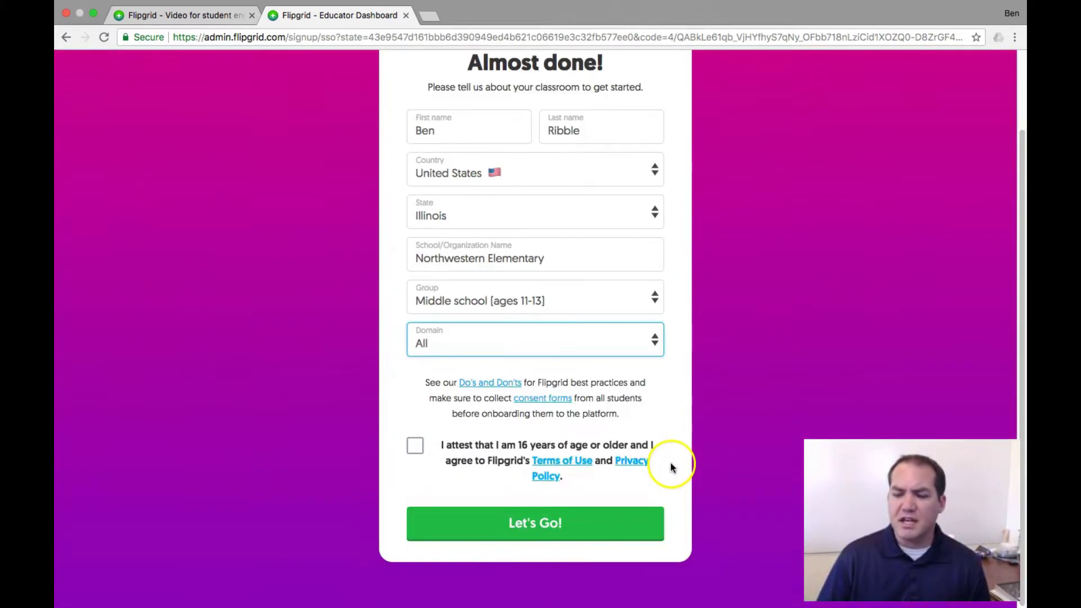
pyautogui.click(415, 445)
pyautogui.click(551, 525)
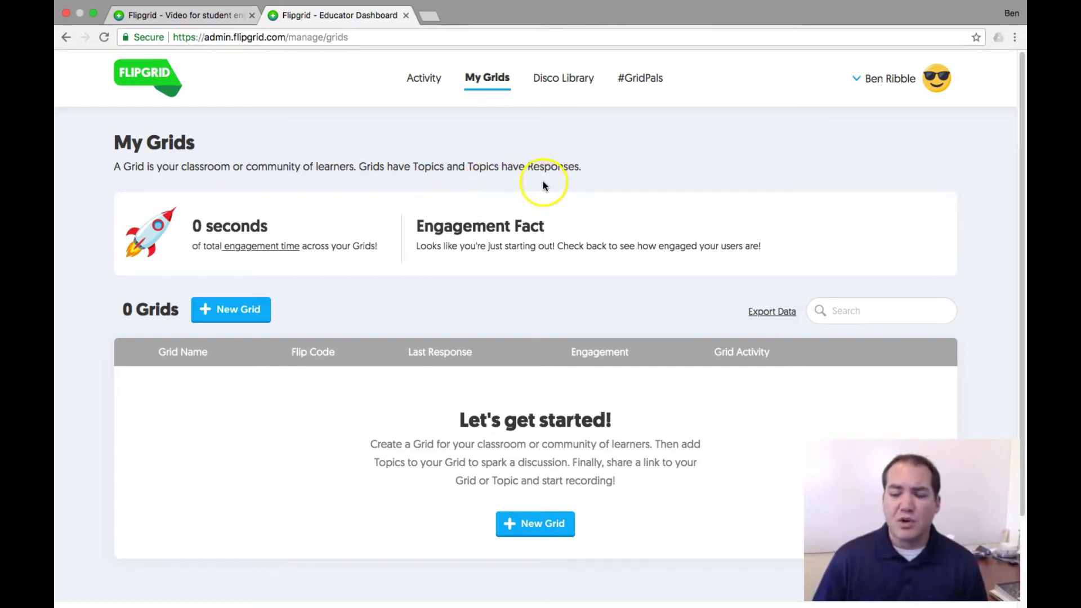
# Step: Start a new grid with the '+ New Grid' button on the empty dashboard
pyautogui.click(231, 310)
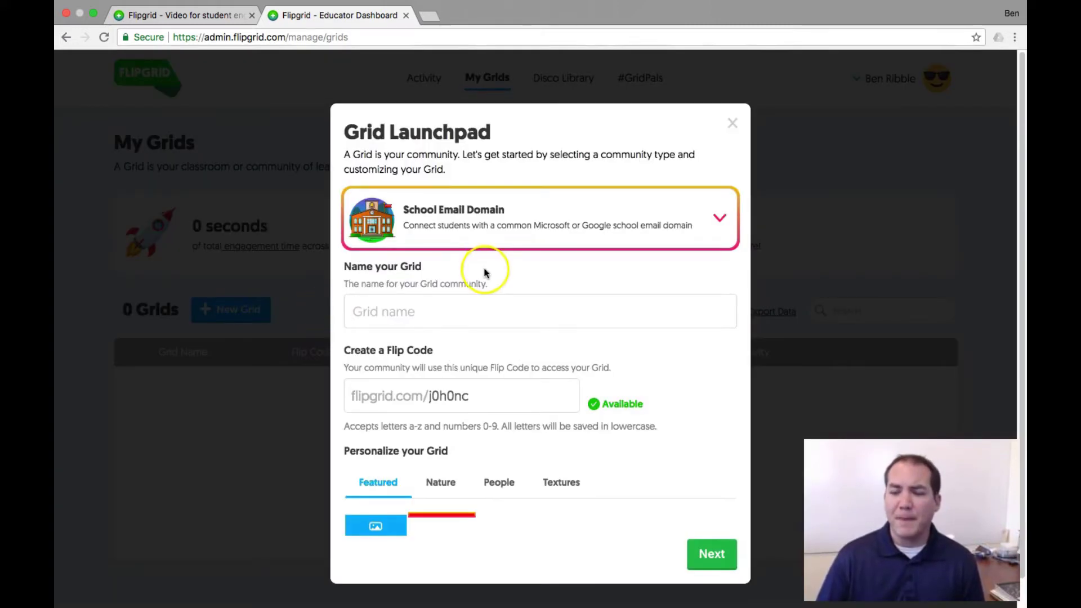
pyautogui.click(498, 313)
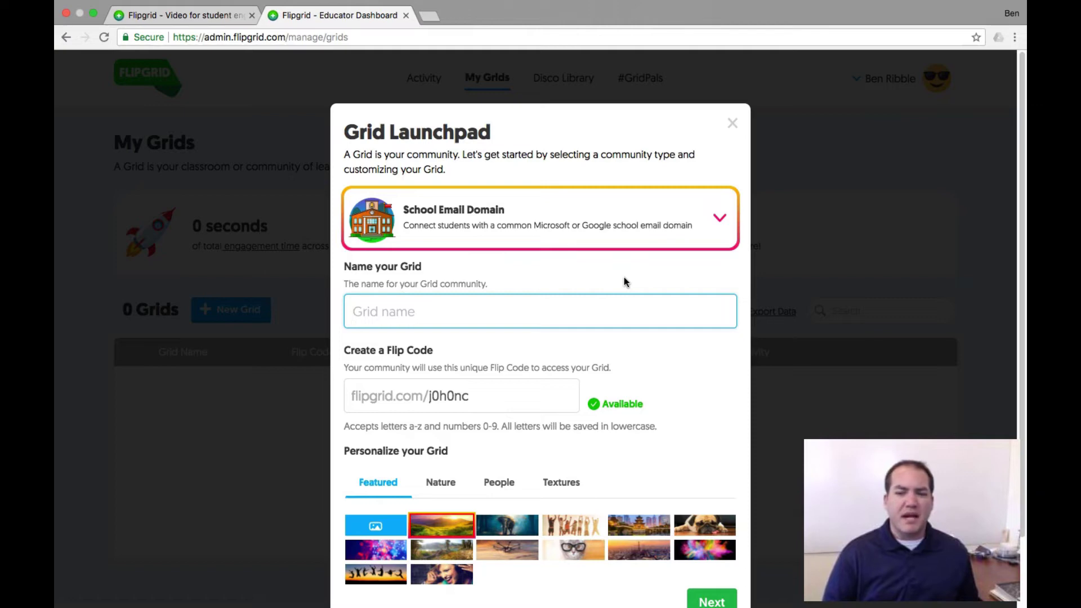
pyautogui.write('Mr. Ribble')
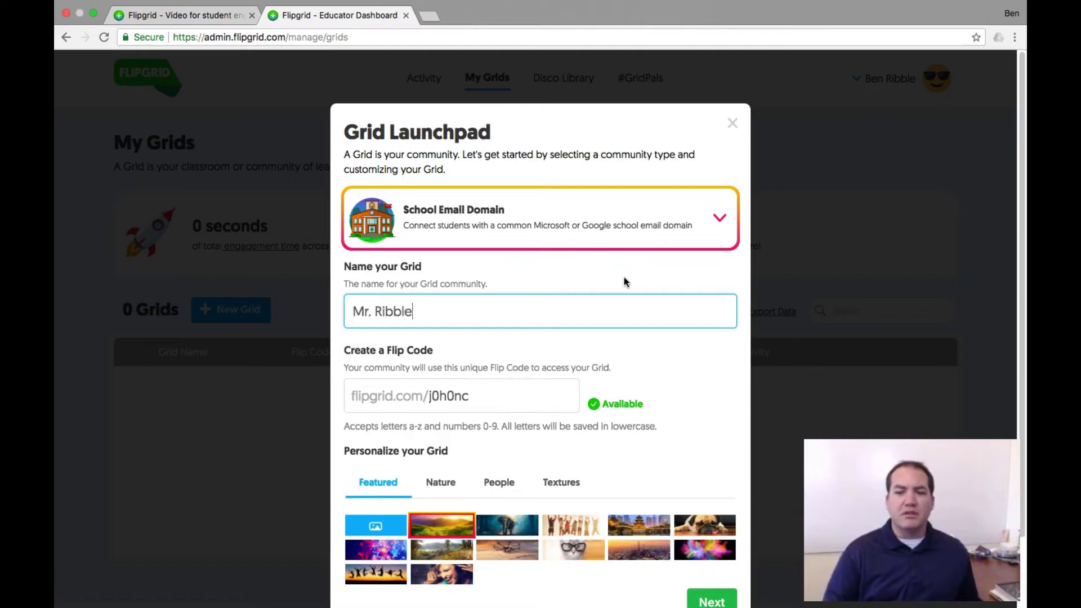
pyautogui.write("'s Class")
pyautogui.click(608, 307)
pyautogui.click(489, 394)
pyautogui.doubleClick(478, 396)
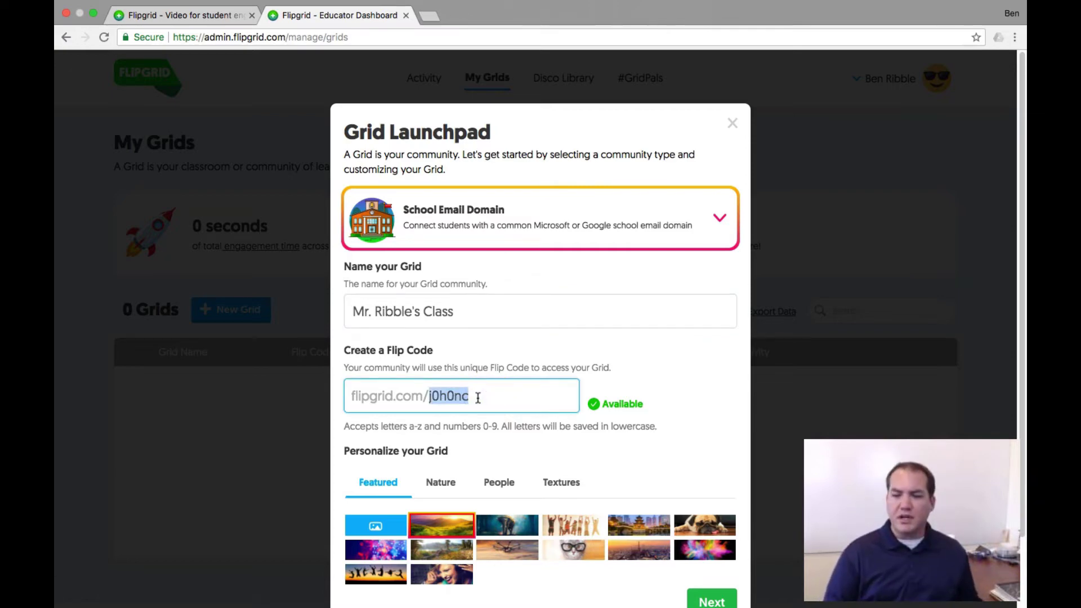
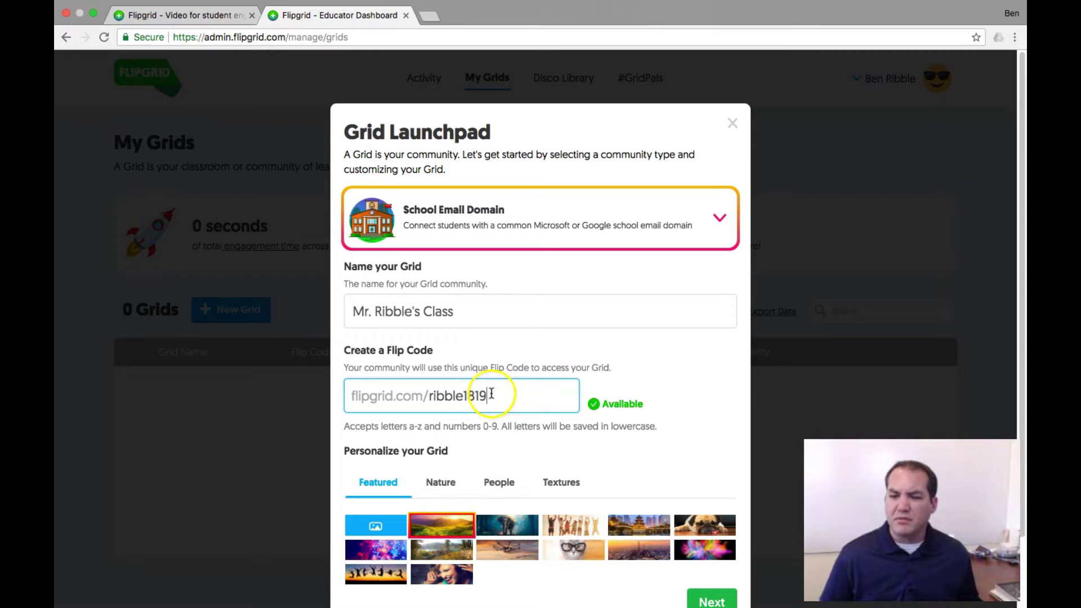
# Step: Choose the colourful paint-splash grid background and continue
pyautogui.scroll(-1, 536, 404)
pyautogui.scroll(-3, 536, 404)
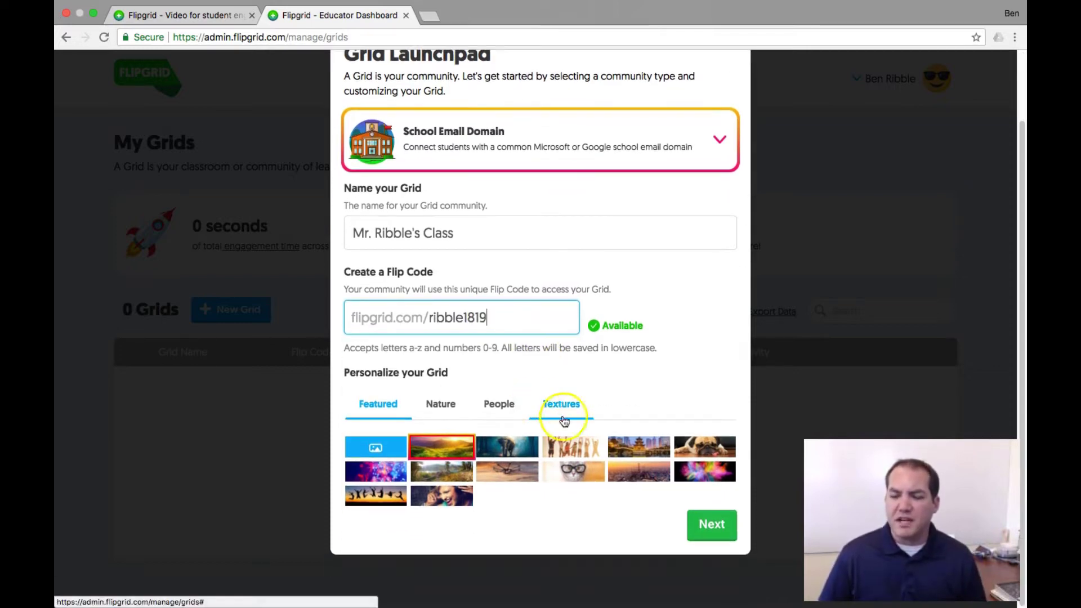
pyautogui.click(618, 418)
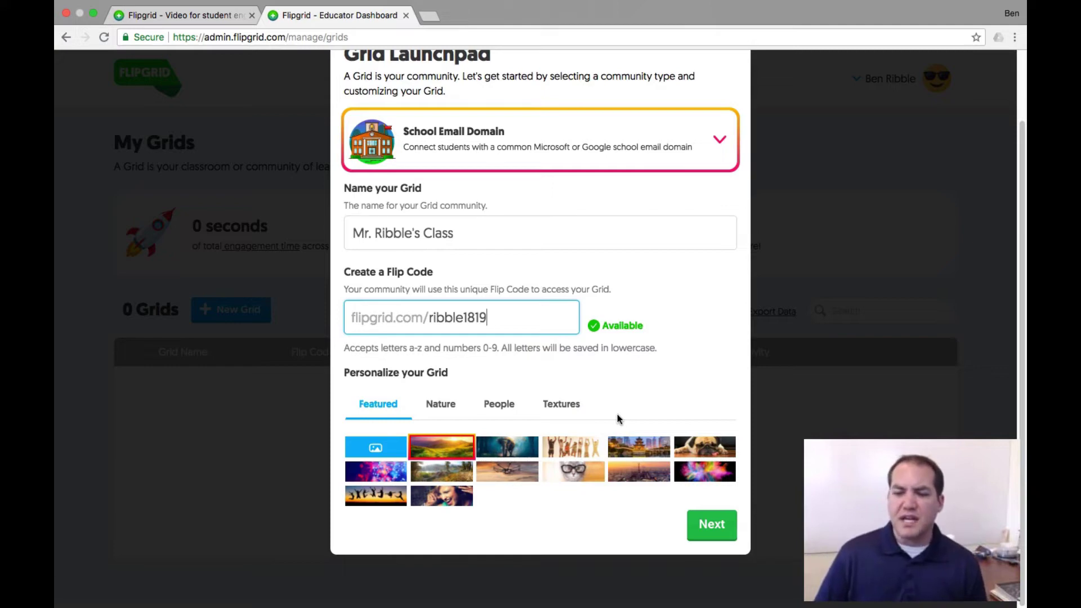
pyautogui.click(696, 480)
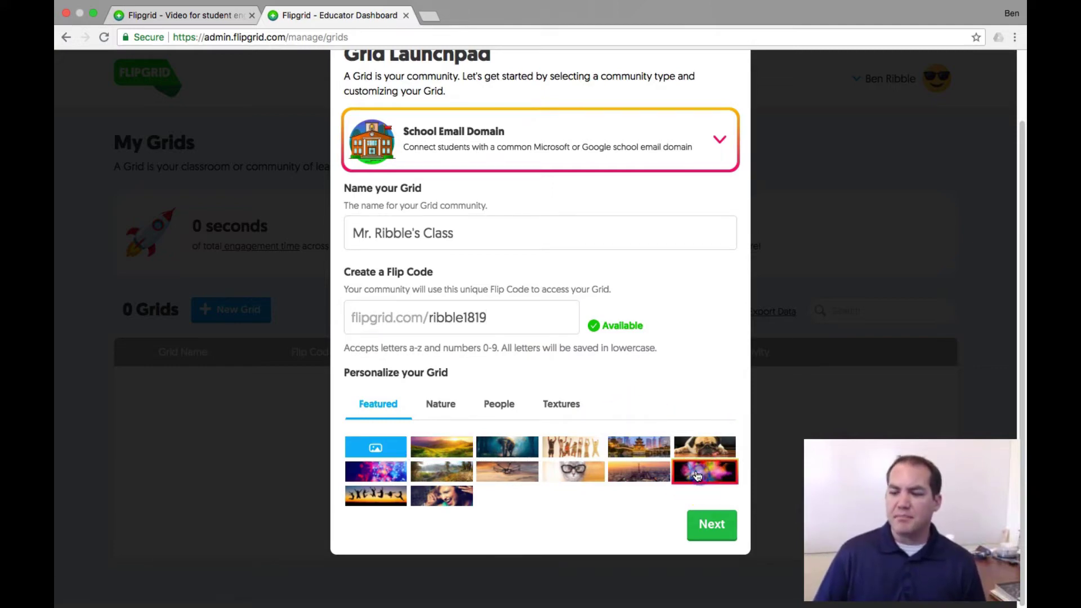
pyautogui.click(694, 523)
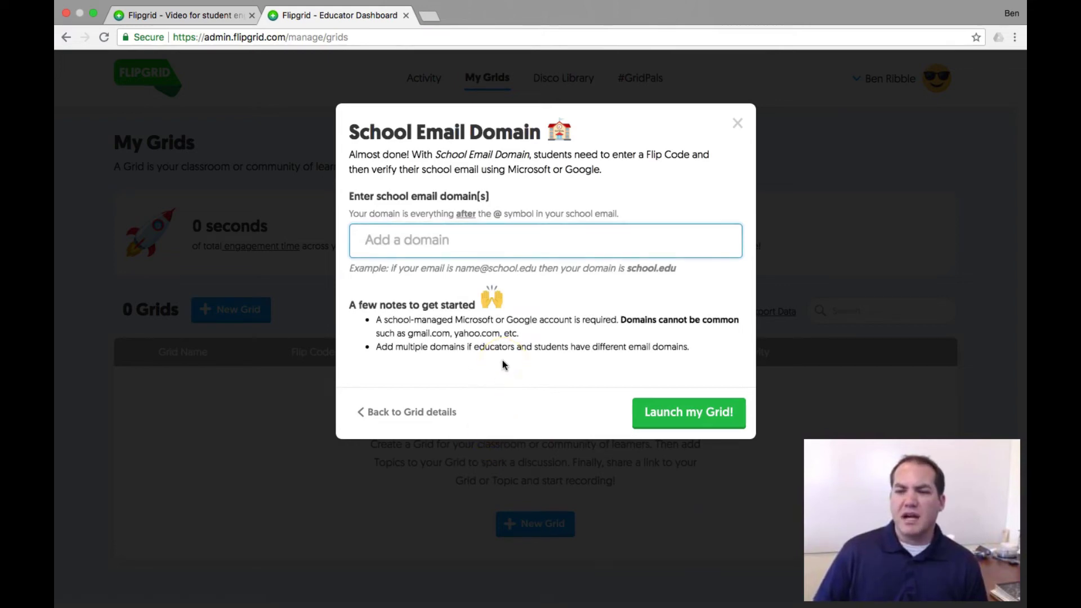
# Step: Add northwestern.k12.il.us as the school email domain and launch the grid
pyautogui.click(490, 236)
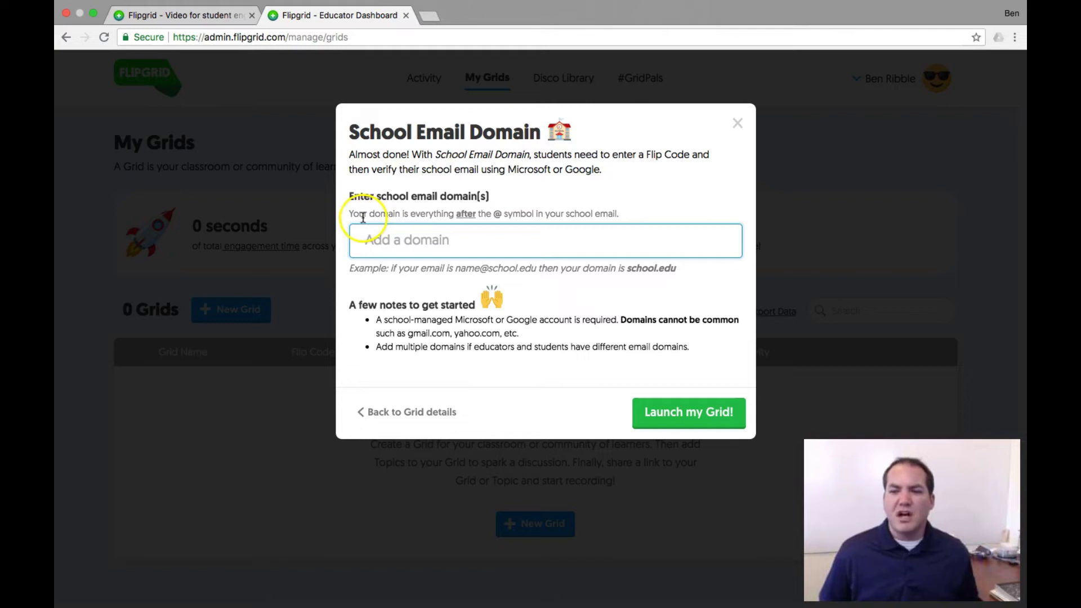
pyautogui.write('northwestern.k12.il.us')
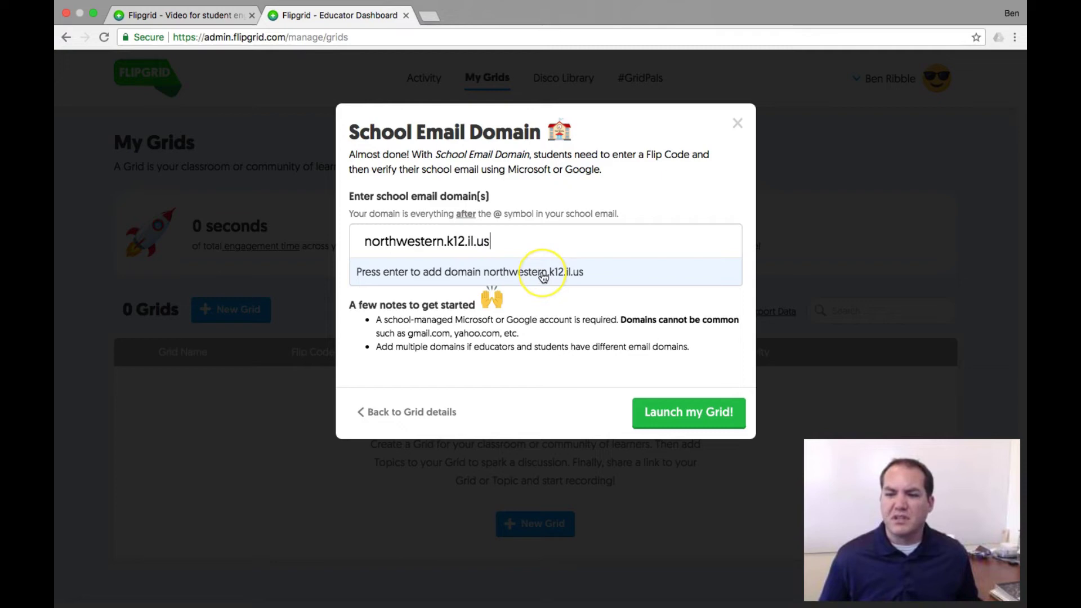
pyautogui.click(560, 297)
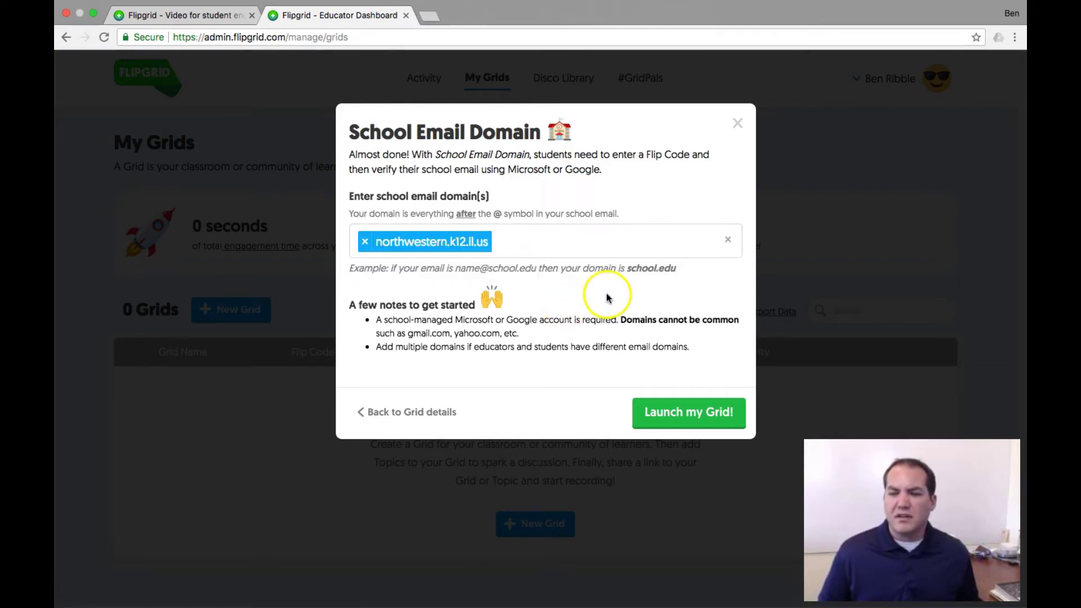
pyautogui.click(692, 412)
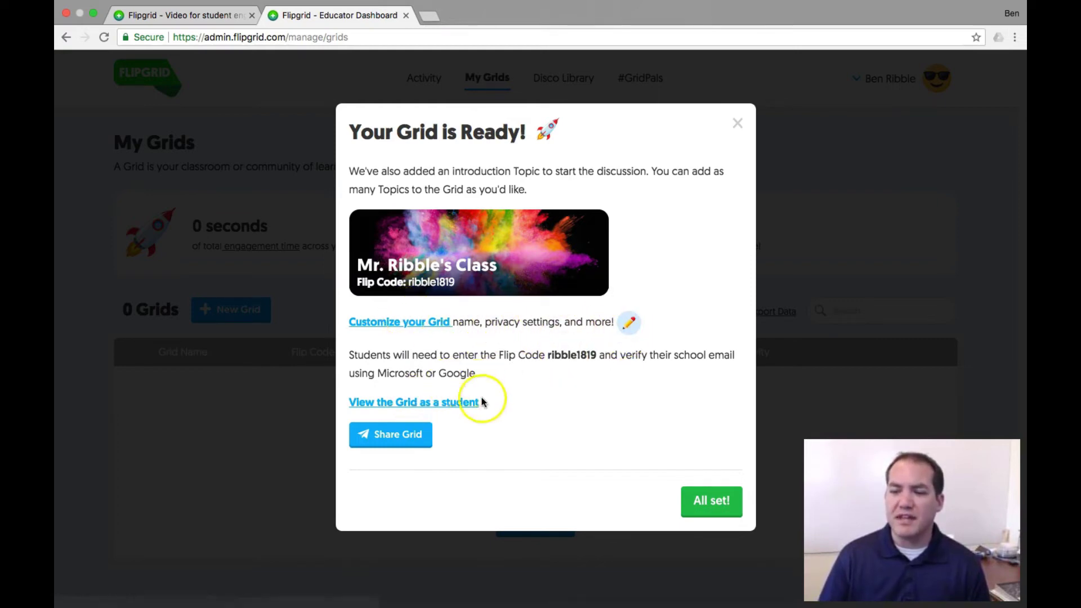
pyautogui.moveTo(548, 355); pyautogui.dragTo(596, 356)
pyautogui.click(596, 356)
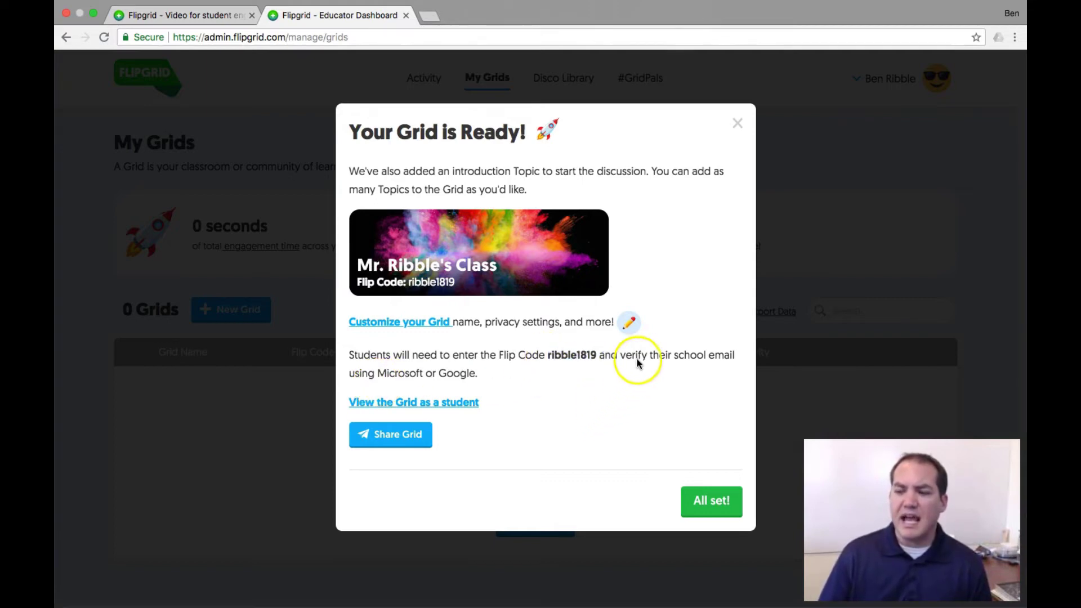
pyautogui.moveTo(441, 373); pyautogui.dragTo(478, 376)
pyautogui.click(480, 376)
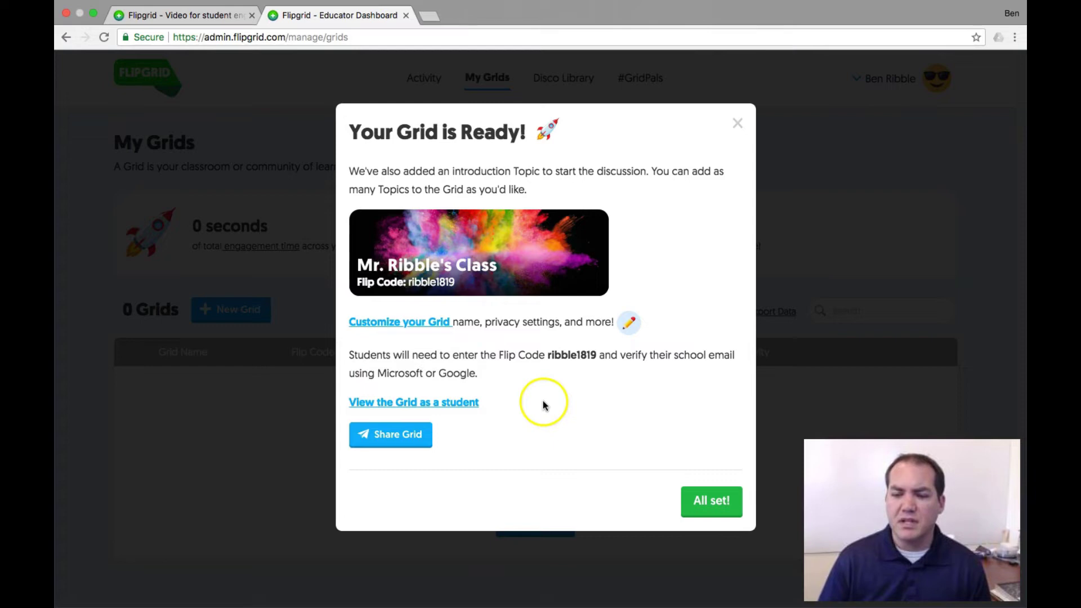
pyautogui.click(241, 487)
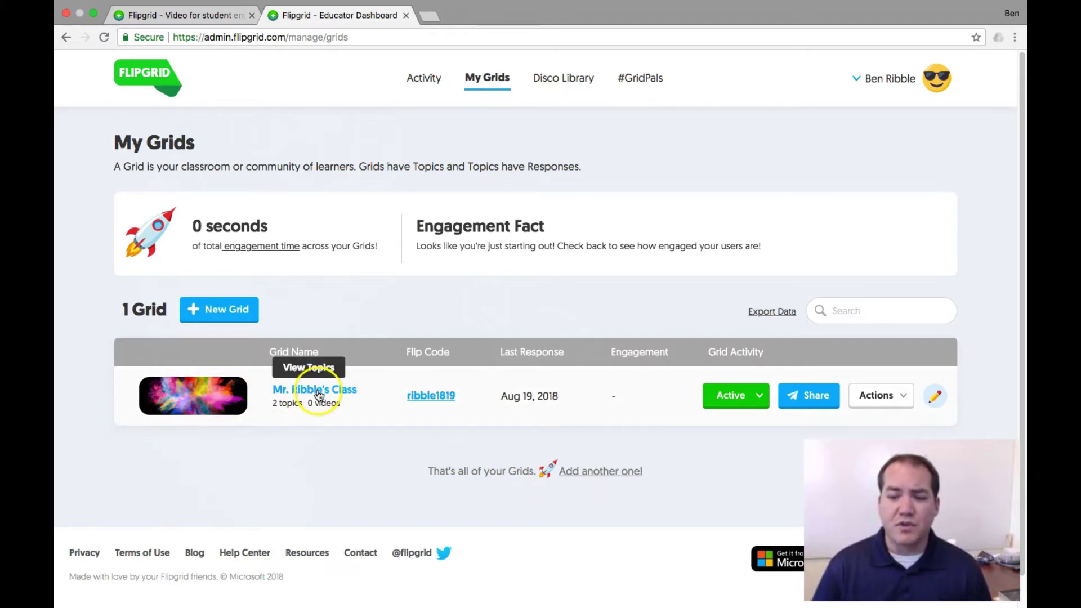
# Step: Open Mr. Ribble's Class from the My Grids list to view its topics
pyautogui.click(338, 389)
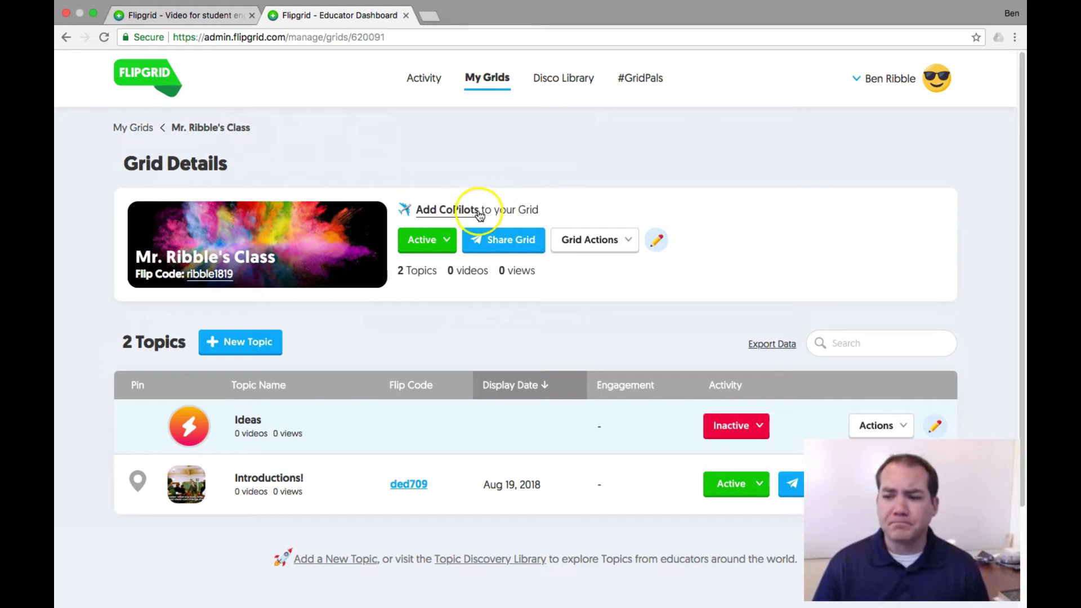
pyautogui.click(446, 240)
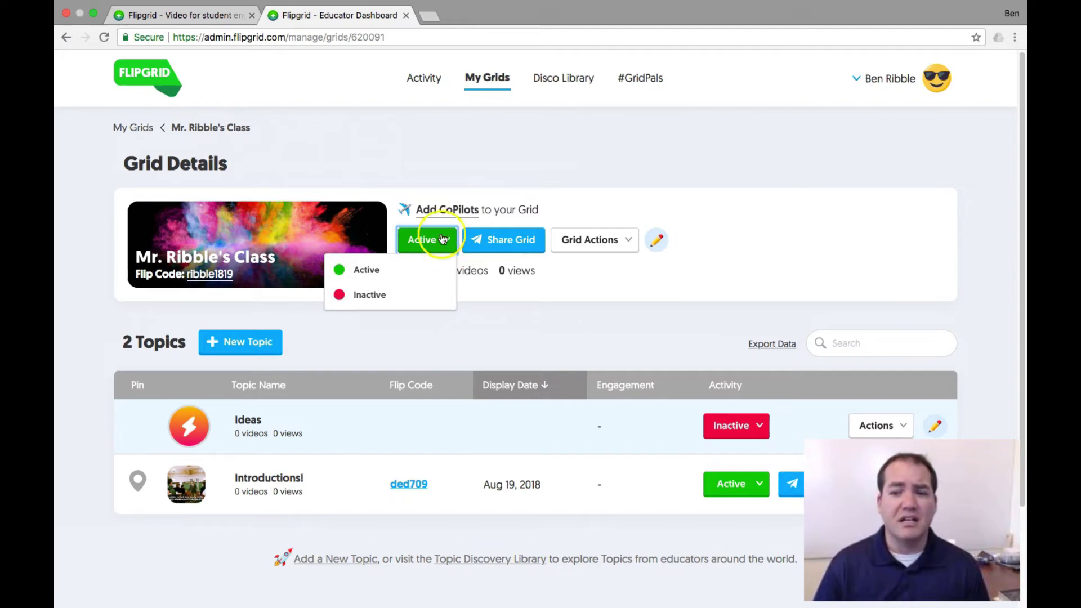
pyautogui.click(544, 163)
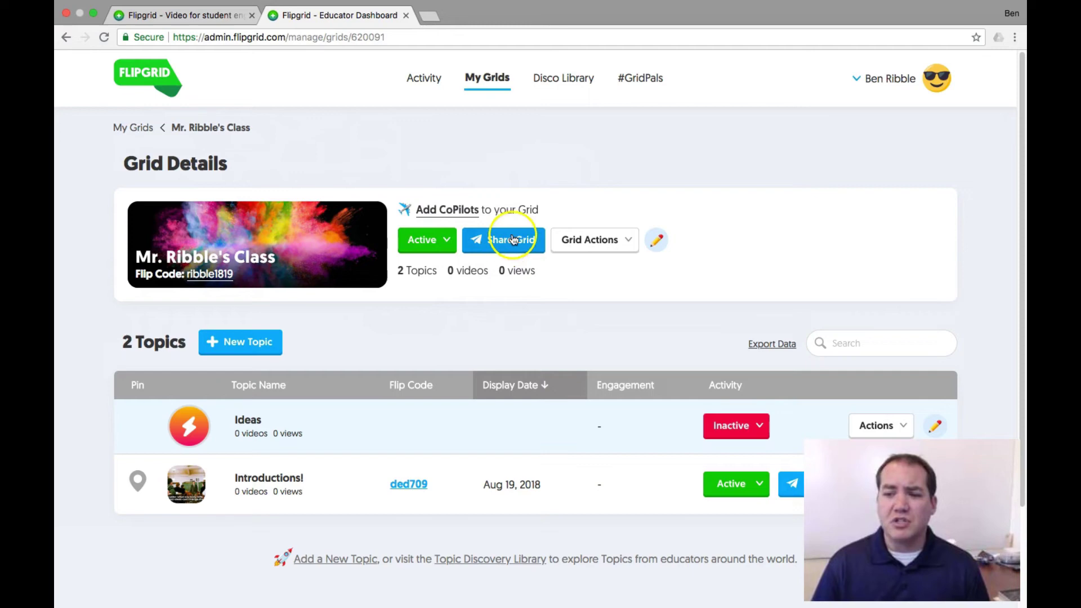
pyautogui.click(624, 241)
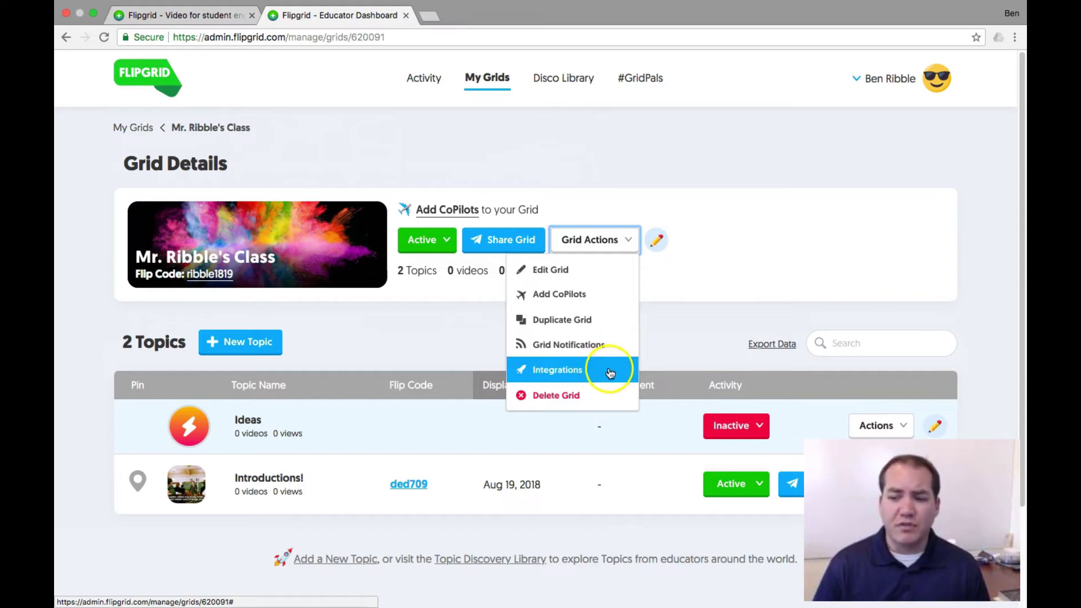
pyautogui.click(725, 275)
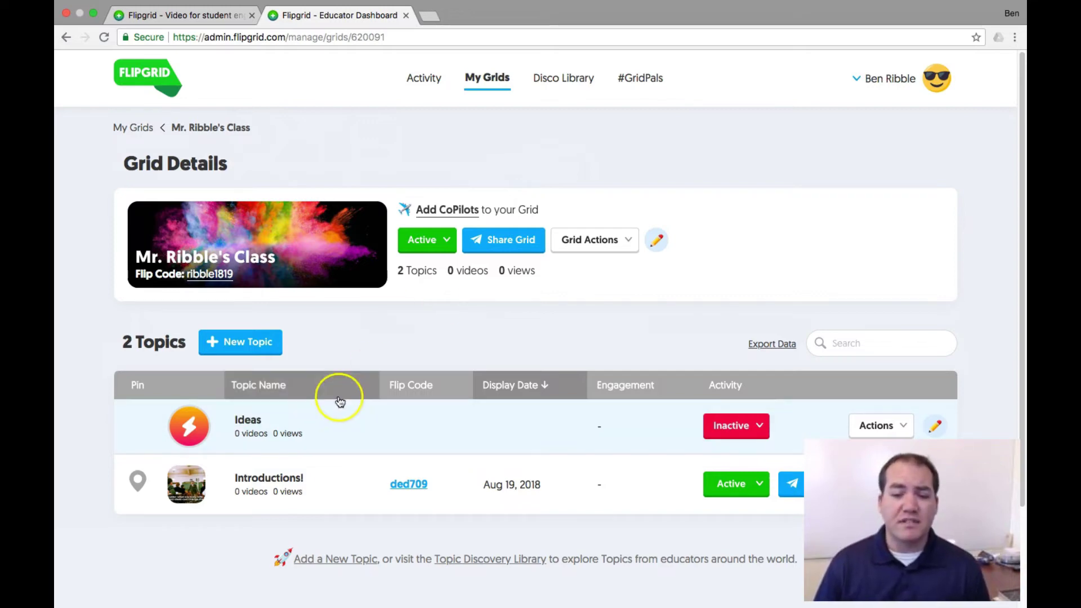
pyautogui.click(381, 453)
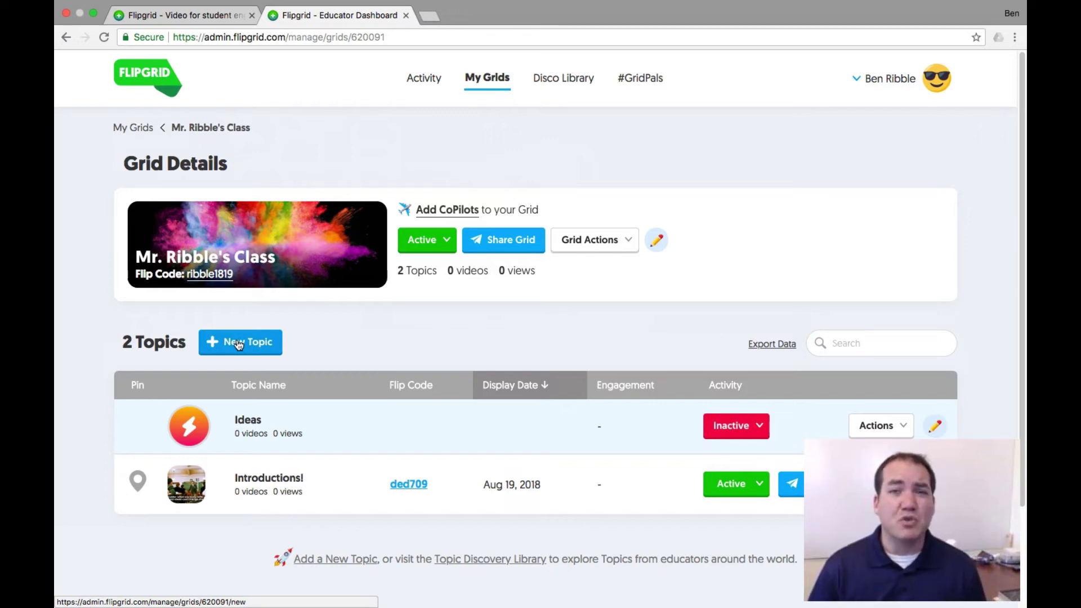
# Step: Create a new topic titled 'Getting to Know You' with 1 minute 30 seconds response time
pyautogui.click(238, 343)
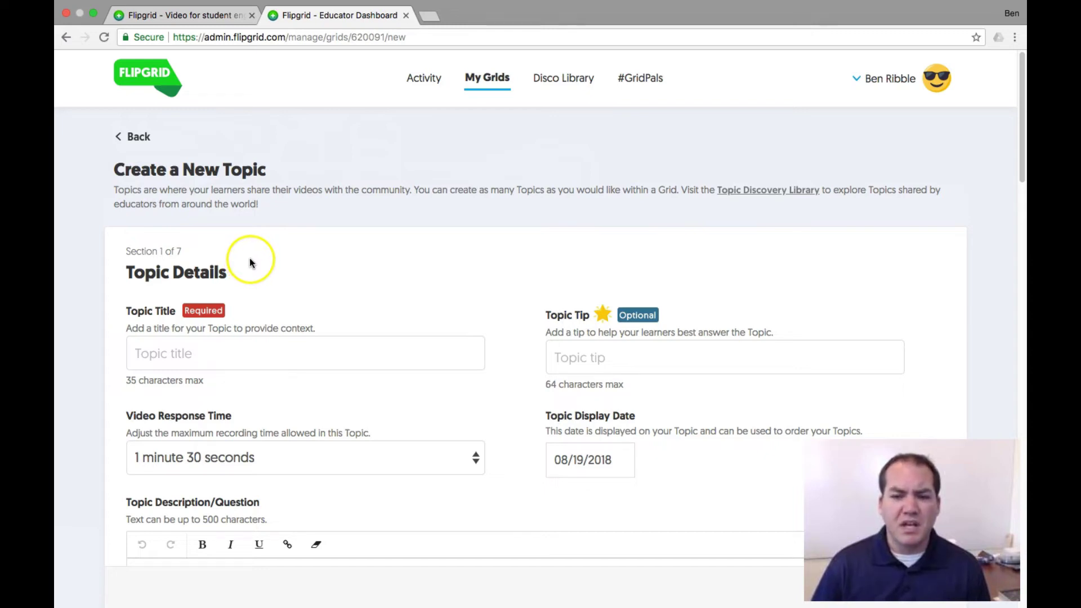
pyautogui.click(212, 355)
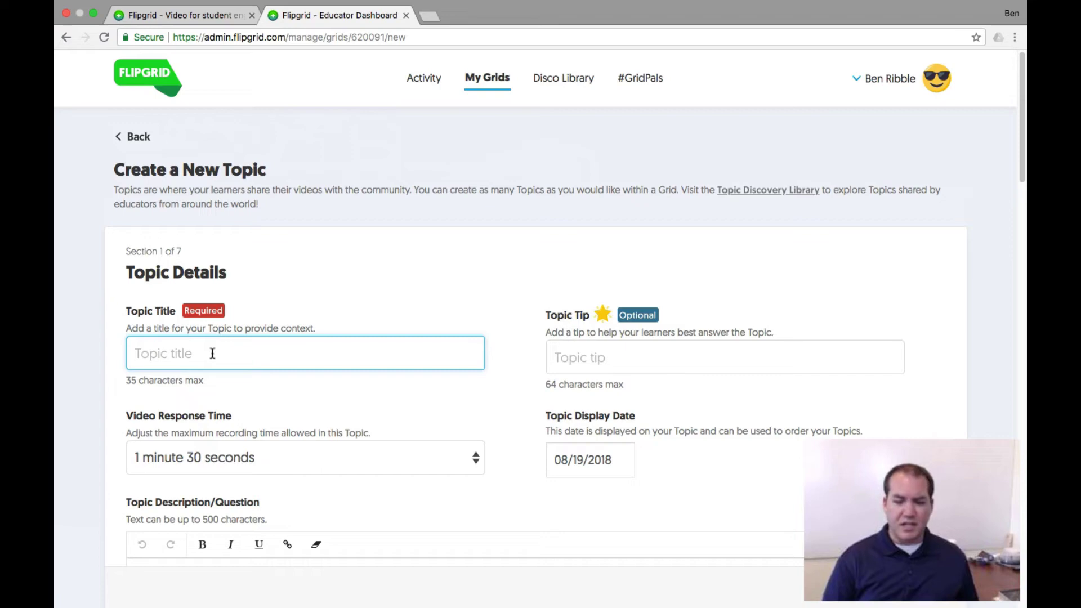
pyautogui.write('Getting ')
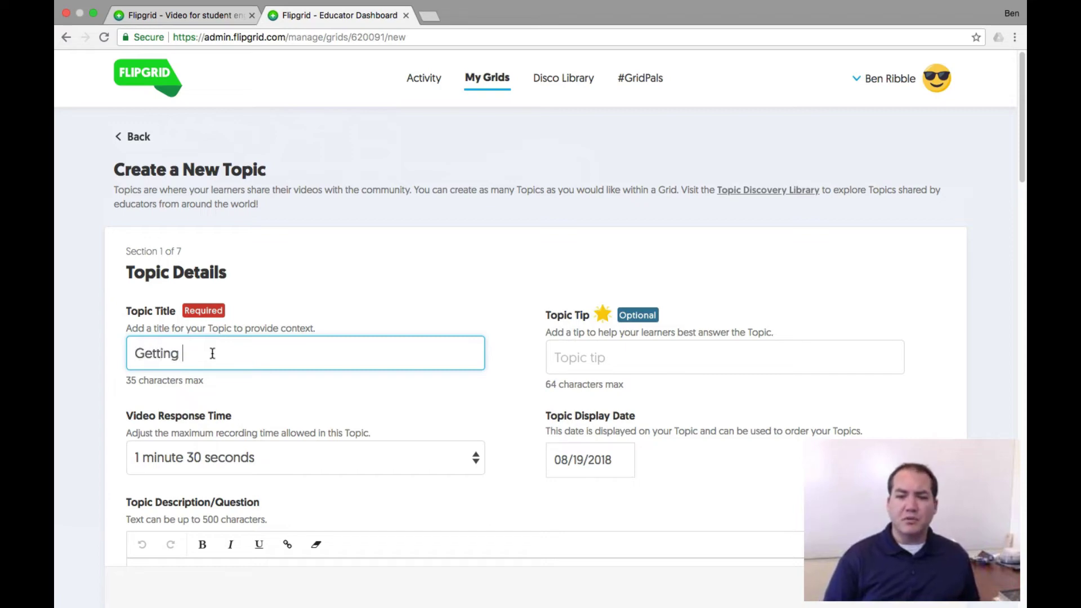
pyautogui.write('to Know You')
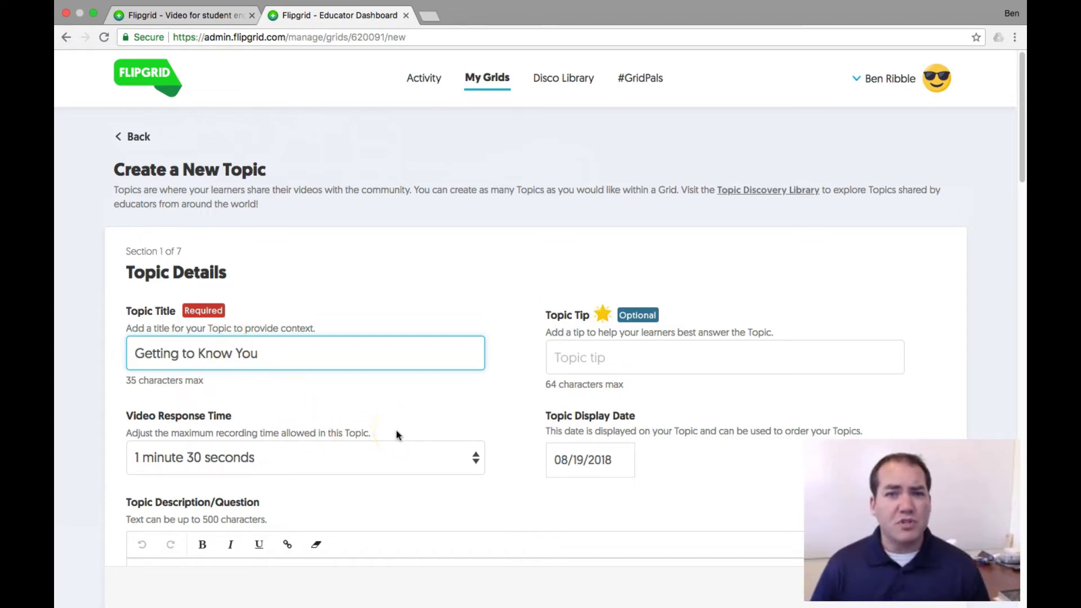
pyautogui.click(475, 458)
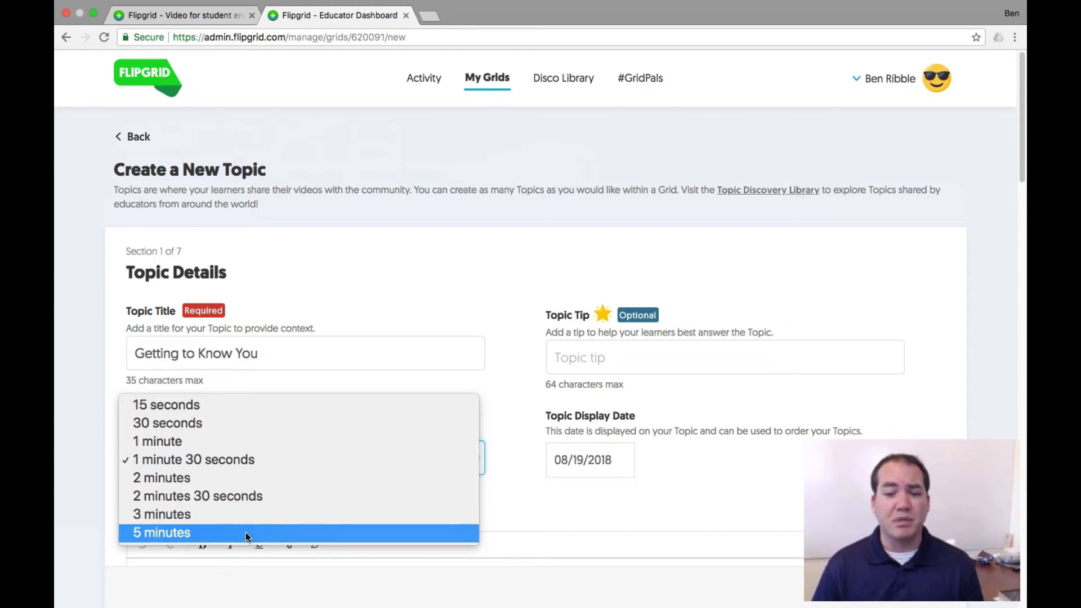
pyautogui.click(253, 462)
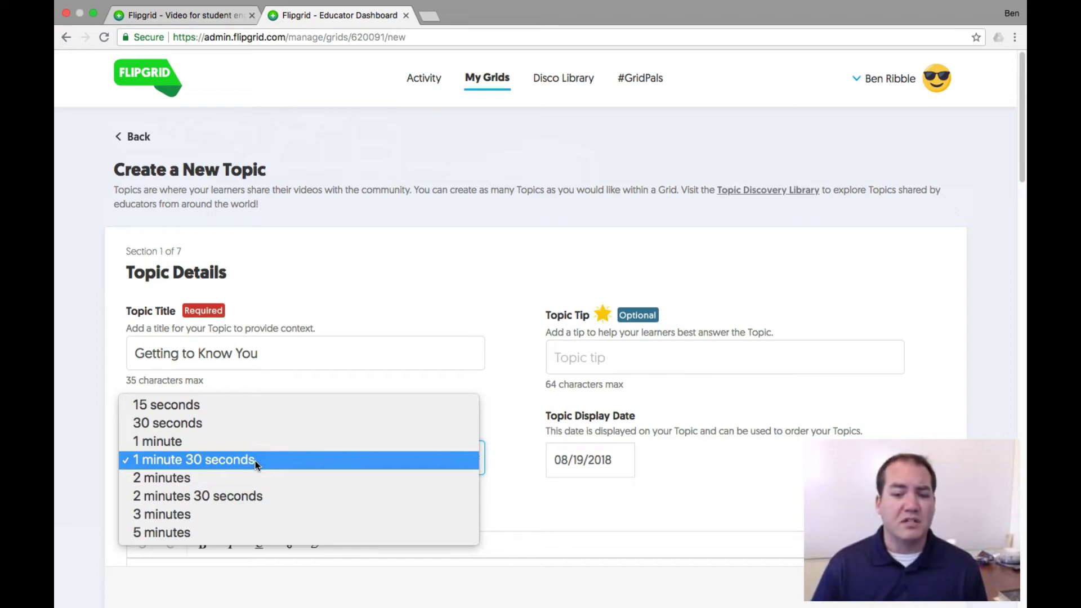
pyautogui.click(523, 510)
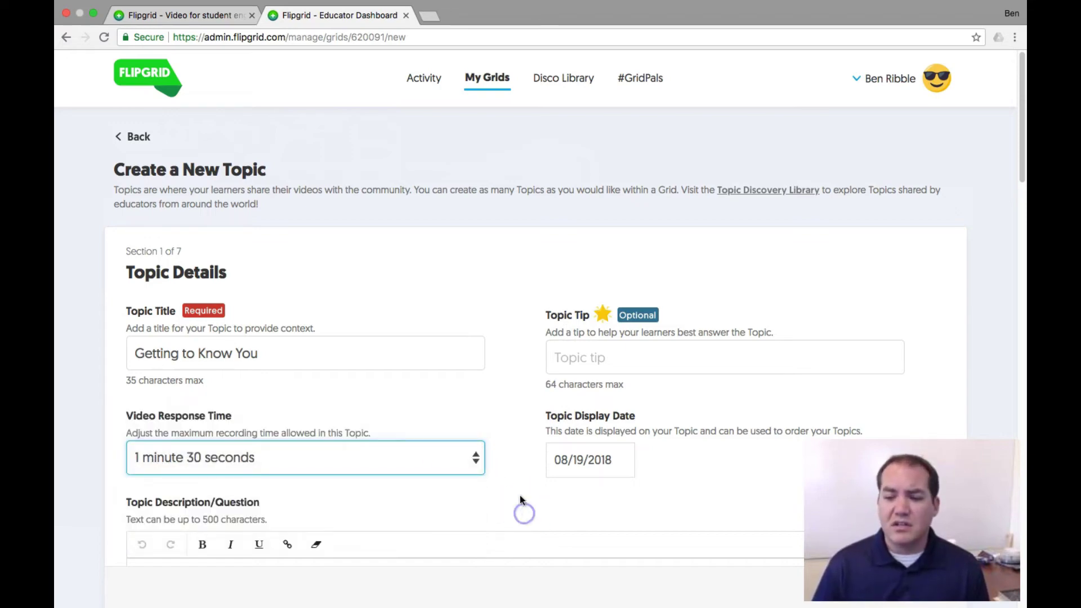
# Step: Enter the description 'Tell me what you did this summer. What was your favorite part? Don't leave out any details!'
pyautogui.scroll(-5, 449, 503)
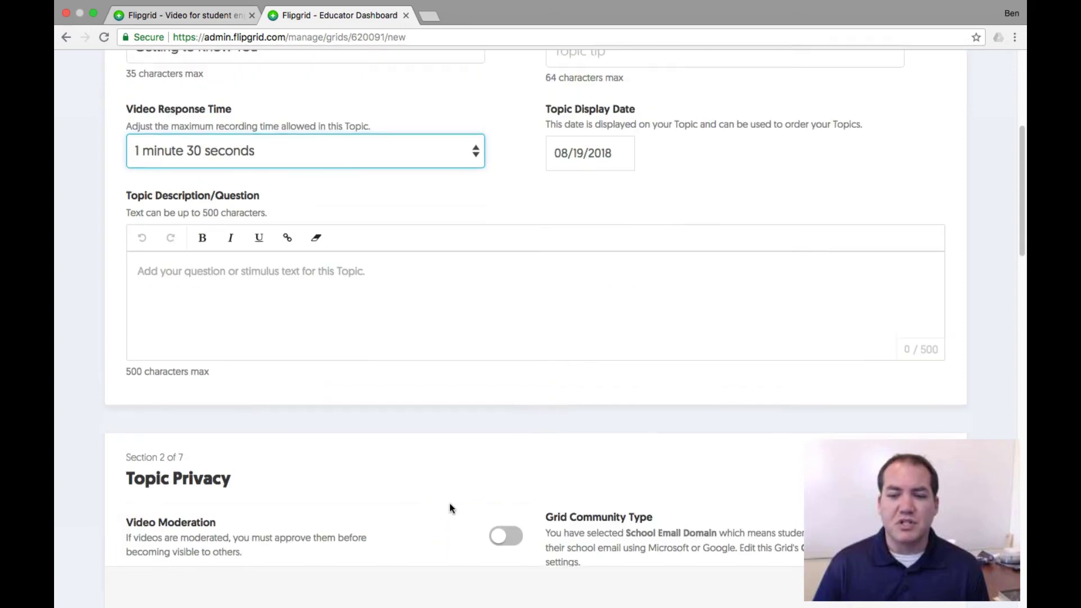
pyautogui.scroll(1, 449, 508)
pyautogui.click(357, 299)
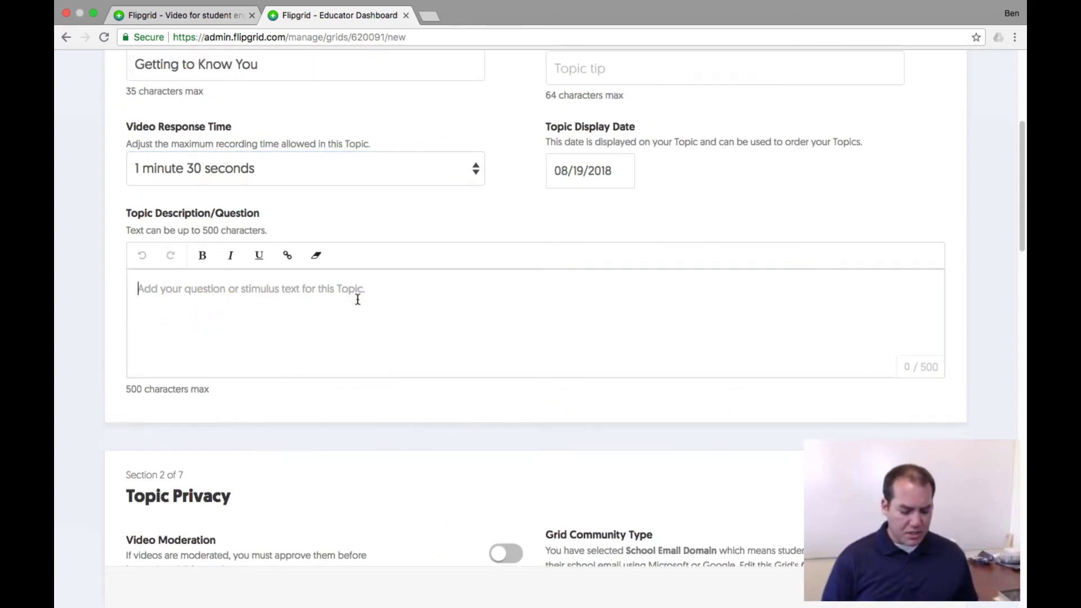
pyautogui.write('Tell m')
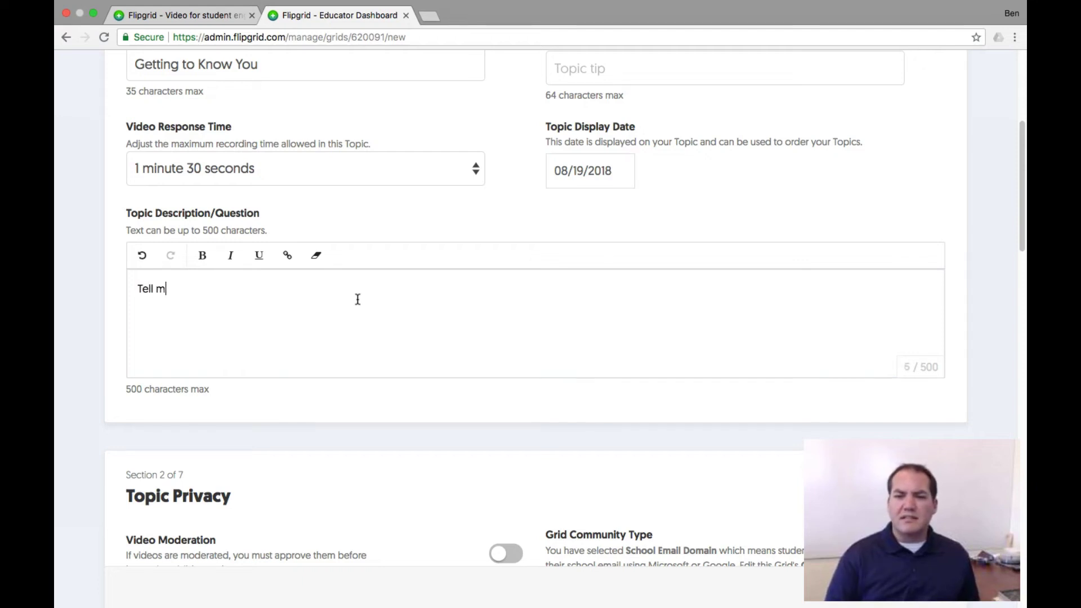
pyautogui.write('e what you did this')
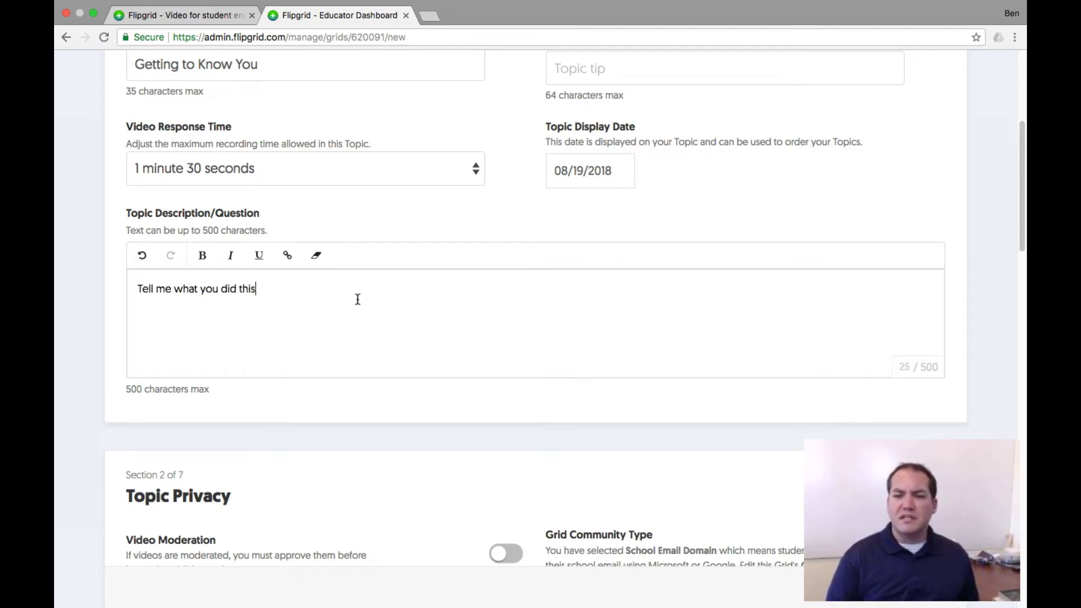
pyautogui.write(' summer. ')
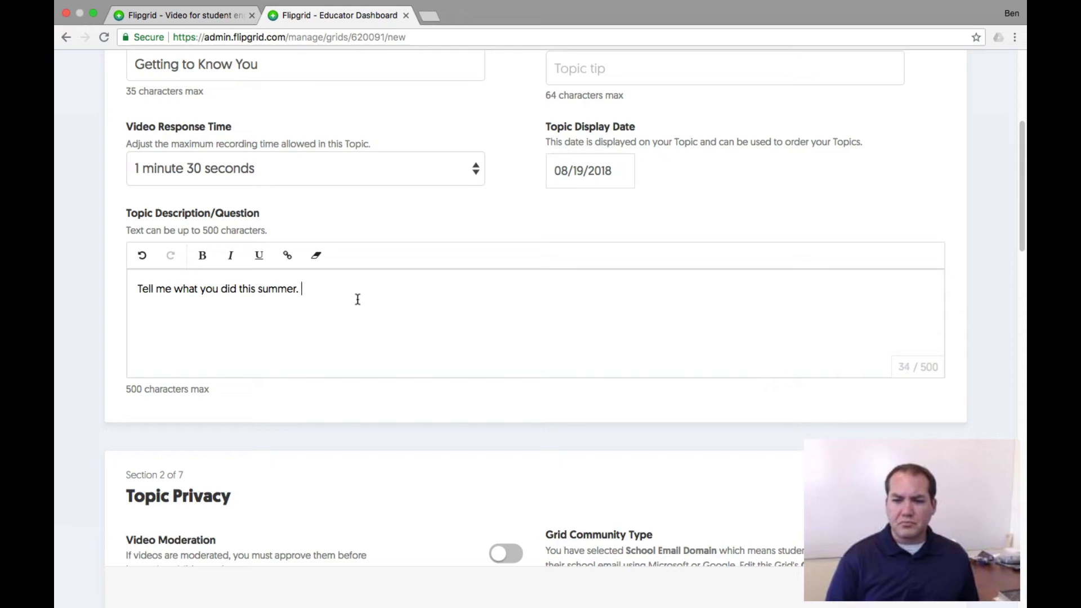
pyautogui.write('What was yo')
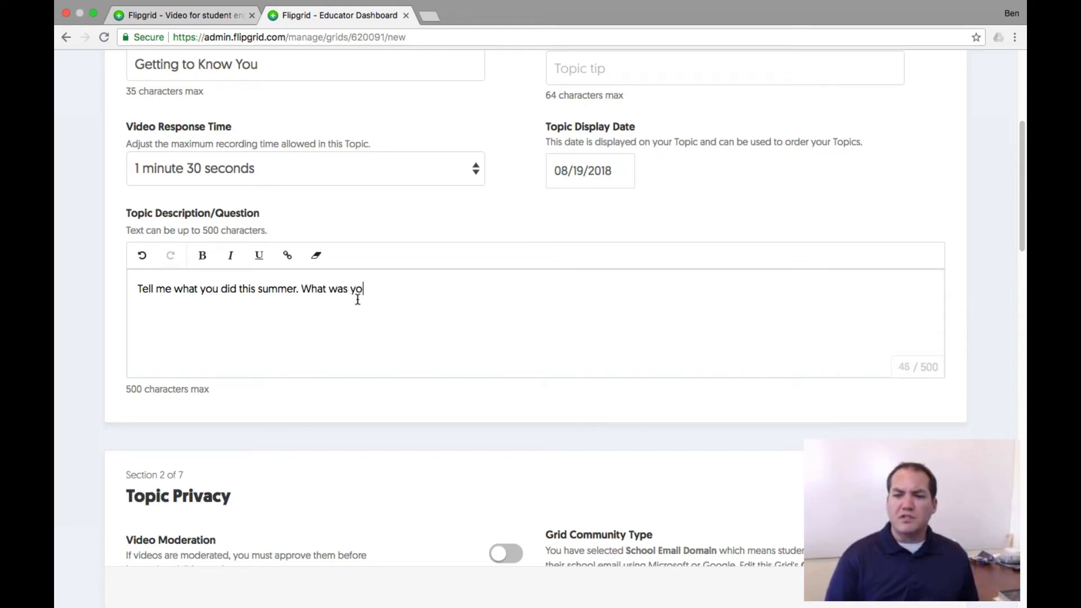
pyautogui.write('ur favorite part')
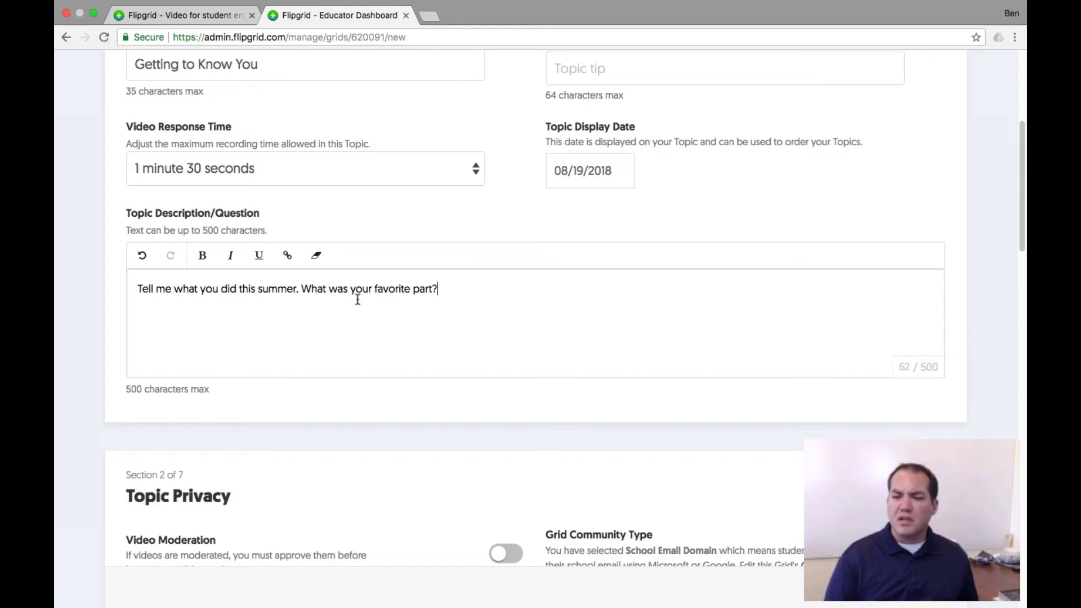
pyautogui.write("? Don't leave out any details!")
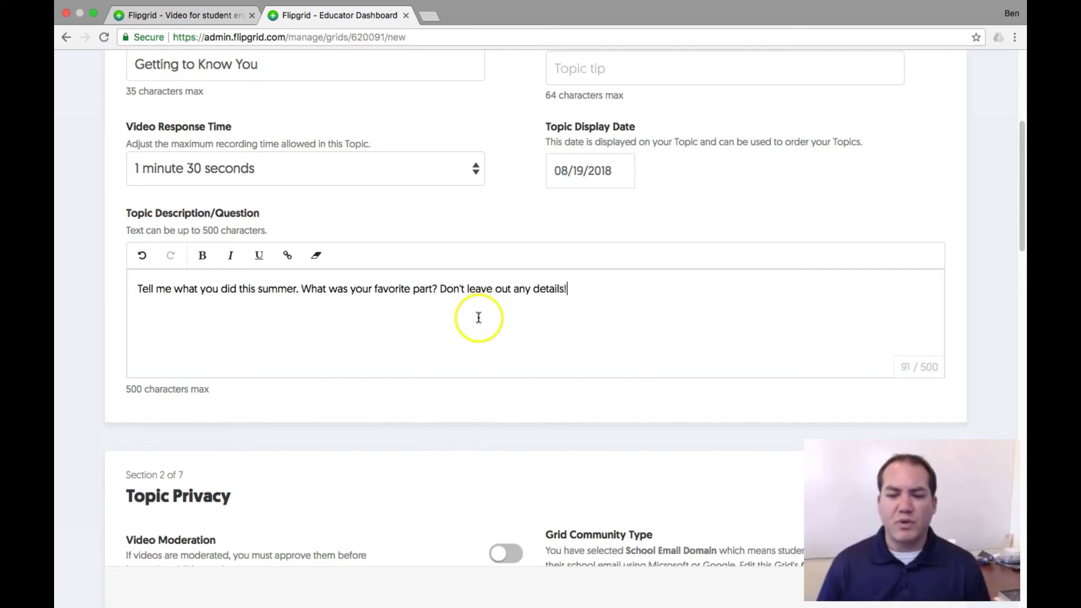
pyautogui.scroll(-1, 482, 327)
pyautogui.scroll(10, 482, 330)
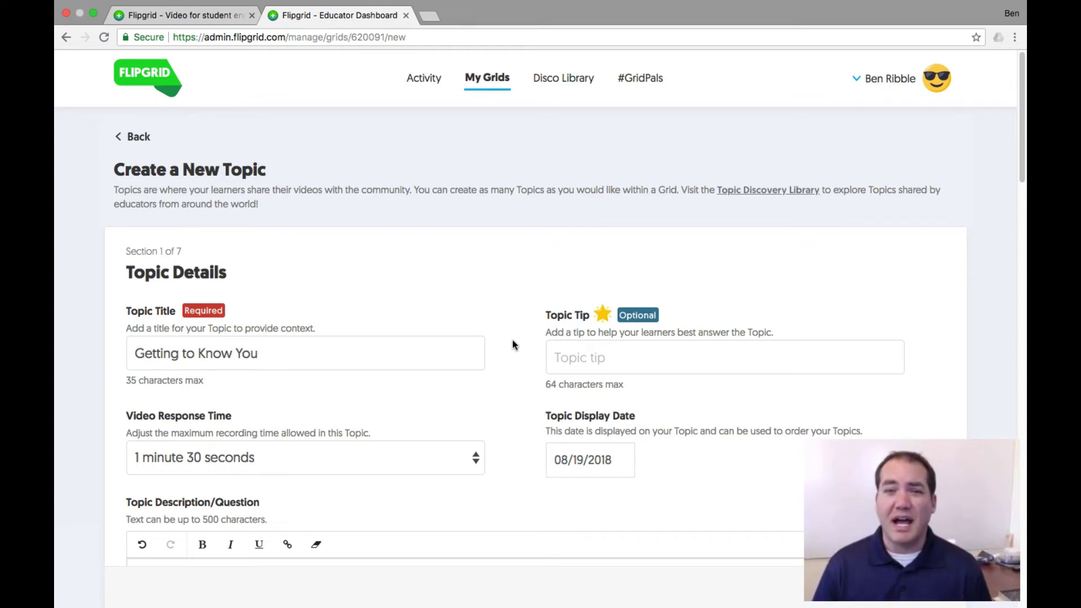
pyautogui.scroll(-1, 512, 341)
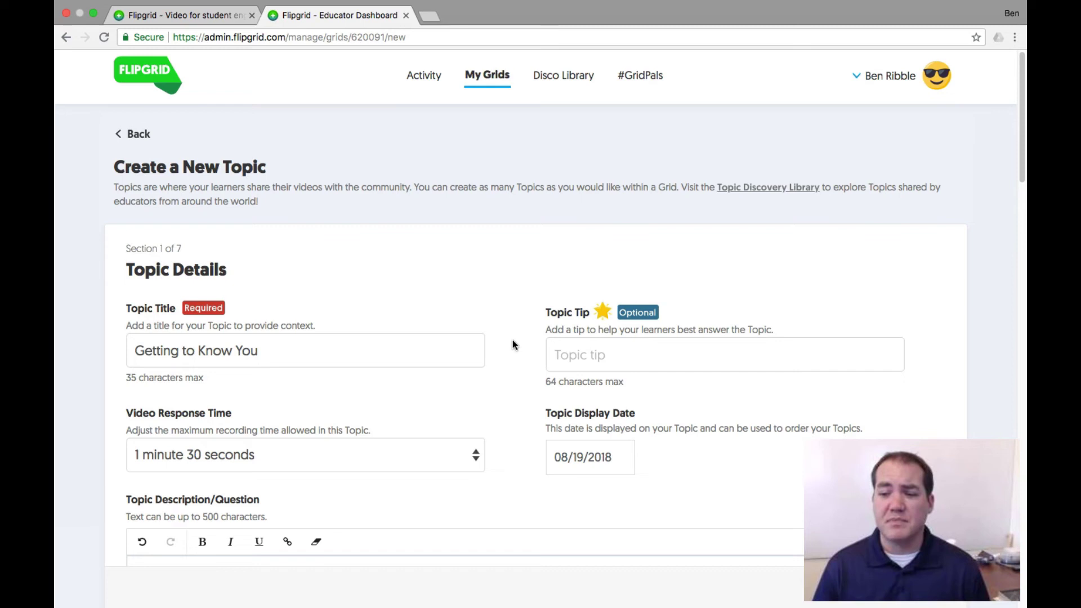
pyautogui.scroll(-2, 513, 341)
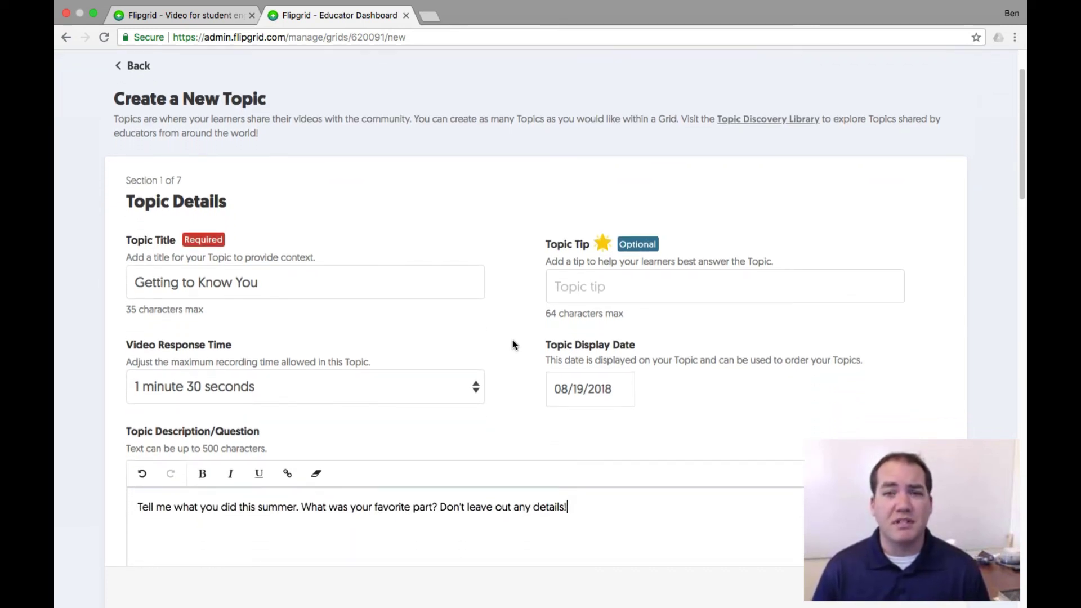
pyautogui.scroll(-1, 512, 341)
pyautogui.scroll(-1, 512, 345)
pyautogui.scroll(-3, 513, 345)
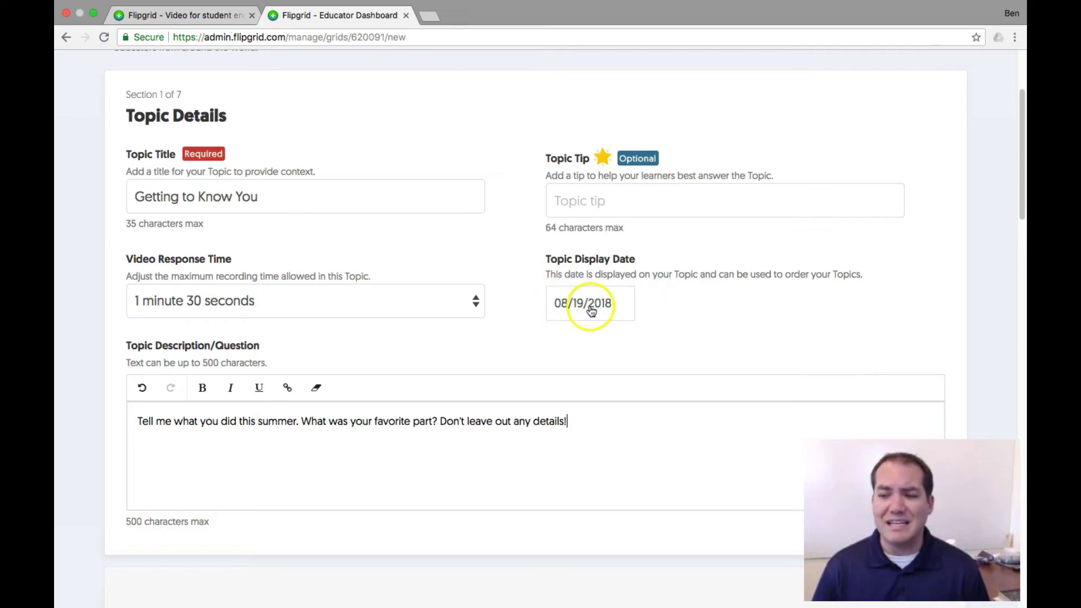
pyautogui.scroll(-3, 519, 330)
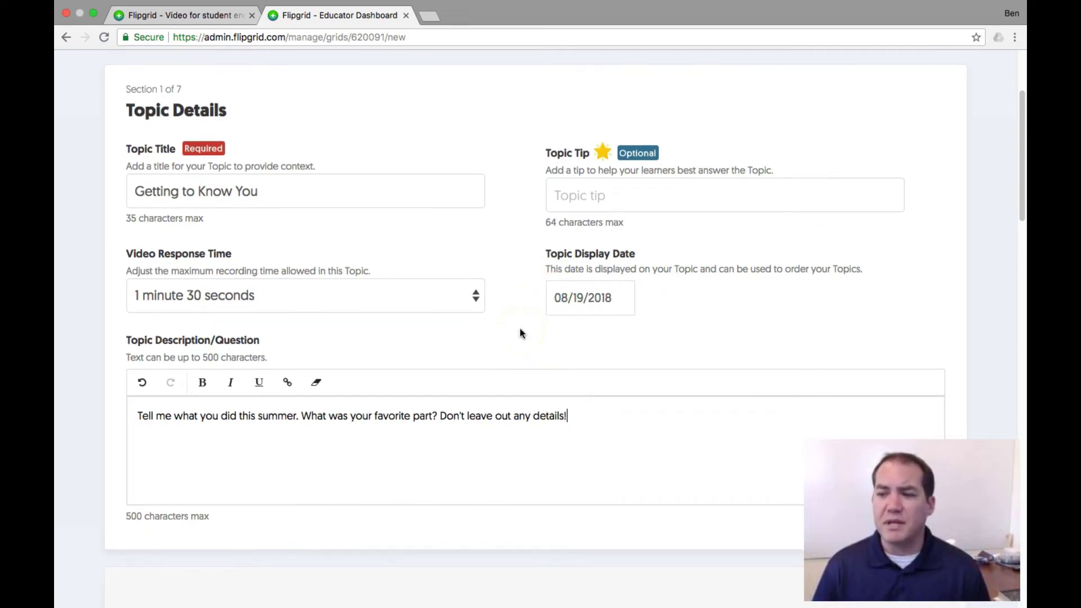
pyautogui.scroll(-10, 520, 332)
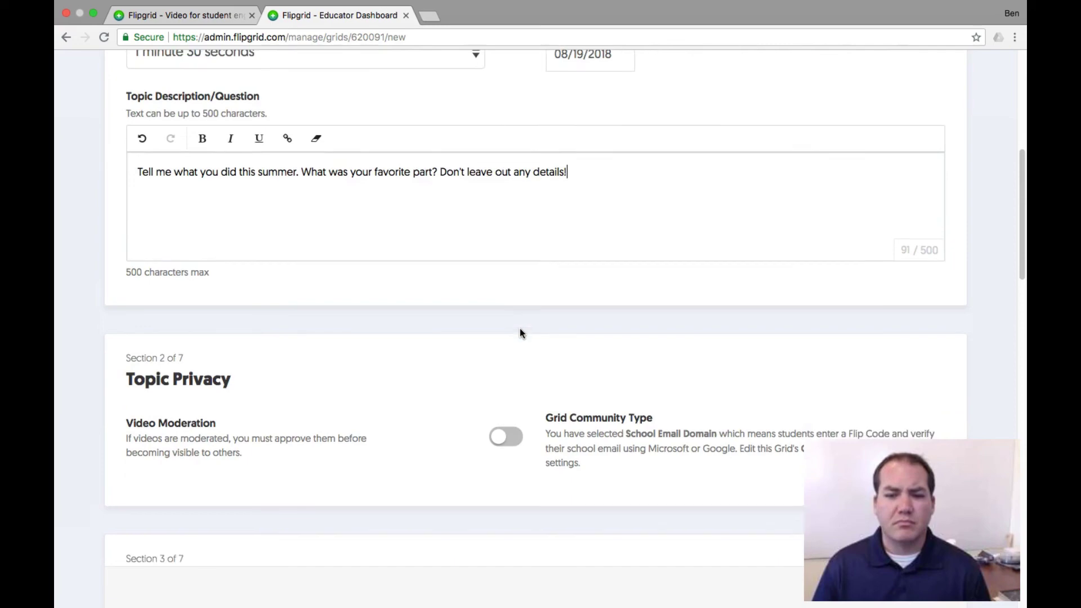
pyautogui.scroll(-4, 519, 333)
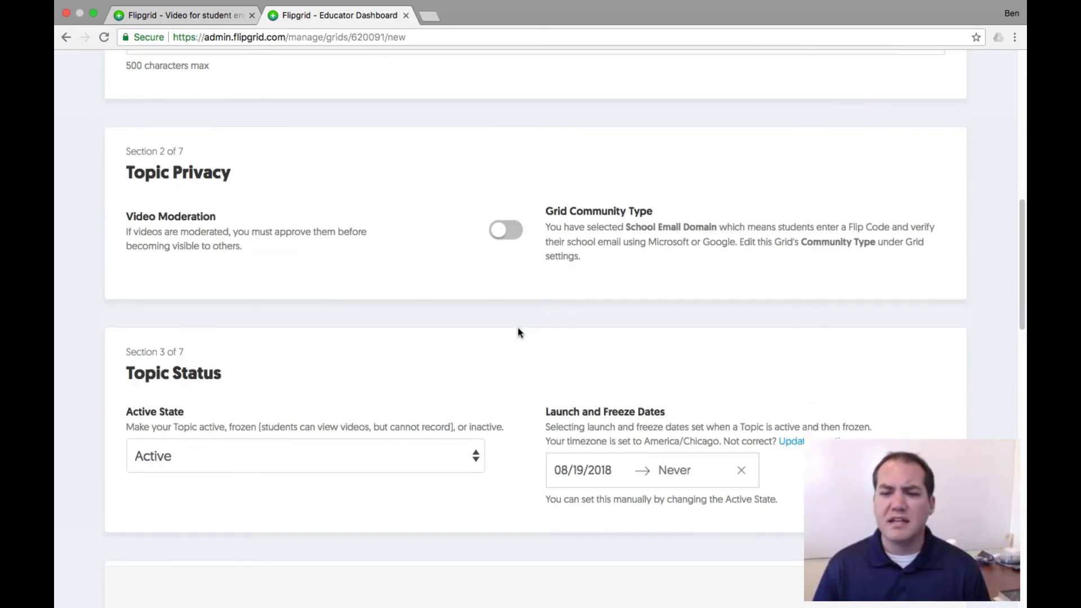
pyautogui.scroll(-1, 520, 334)
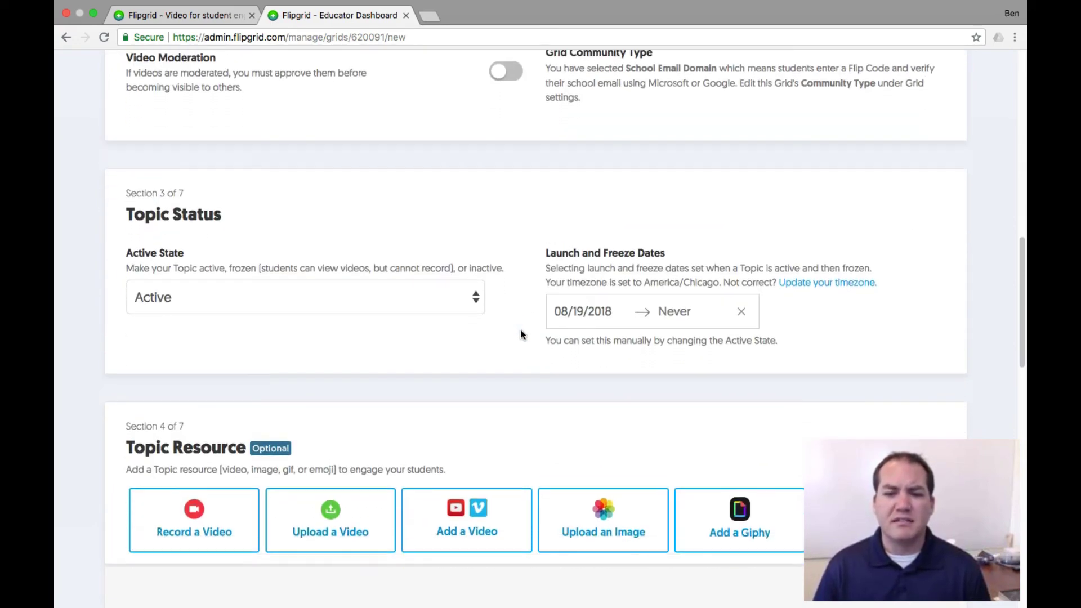
pyautogui.scroll(-1, 523, 335)
pyautogui.click(479, 292)
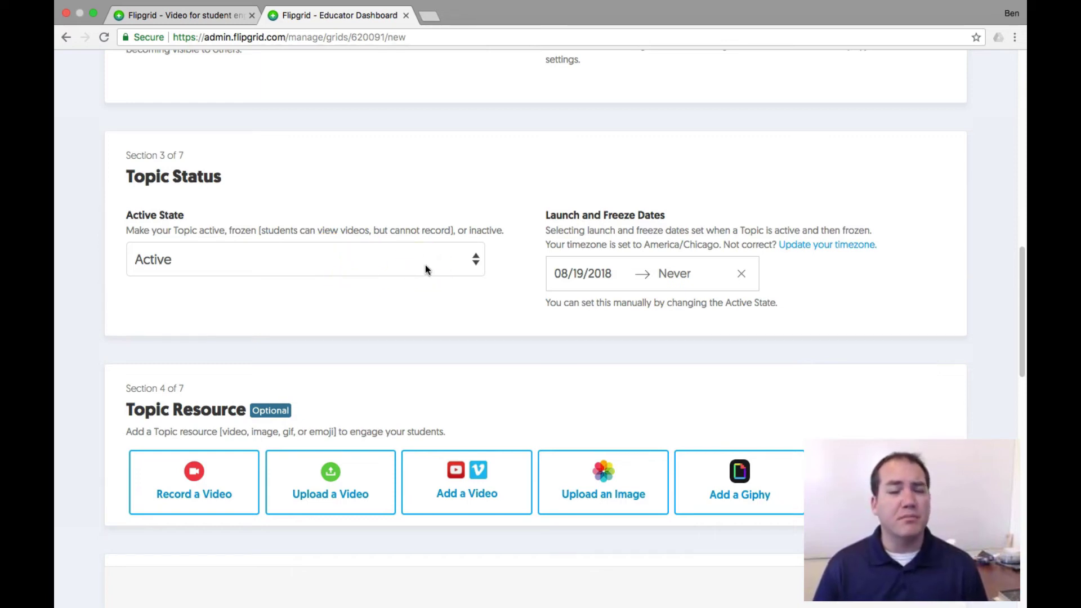
pyautogui.click(476, 260)
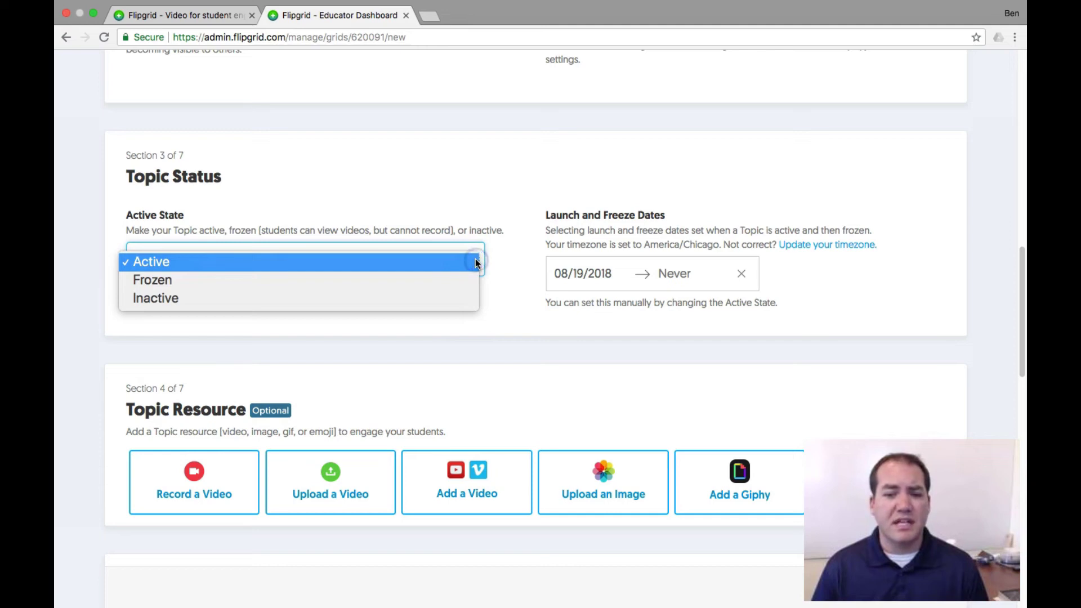
pyautogui.click(507, 307)
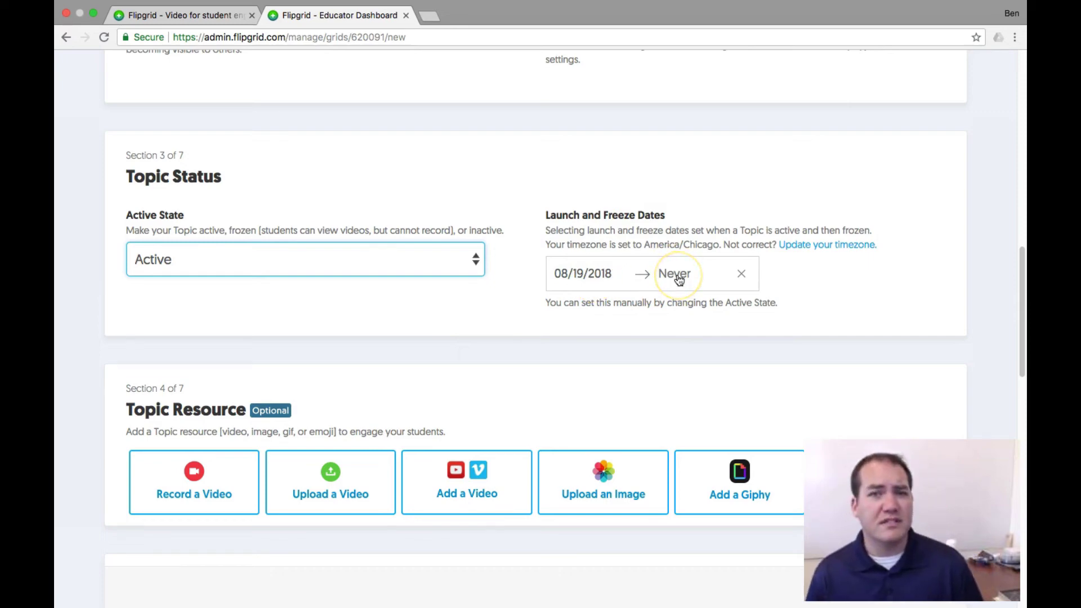
pyautogui.scroll(-5, 356, 324)
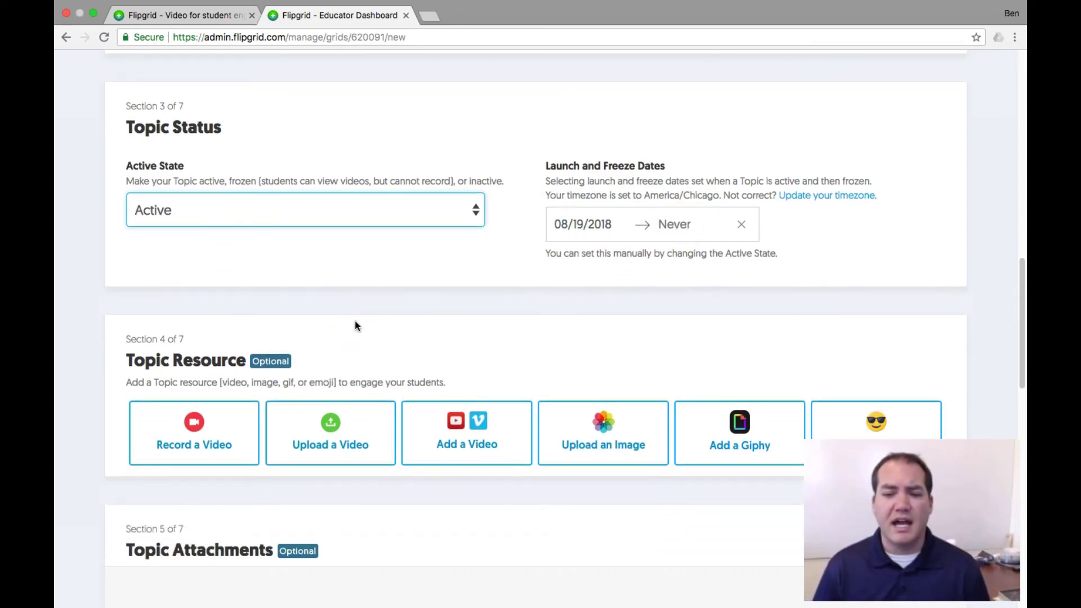
pyautogui.scroll(1, 356, 325)
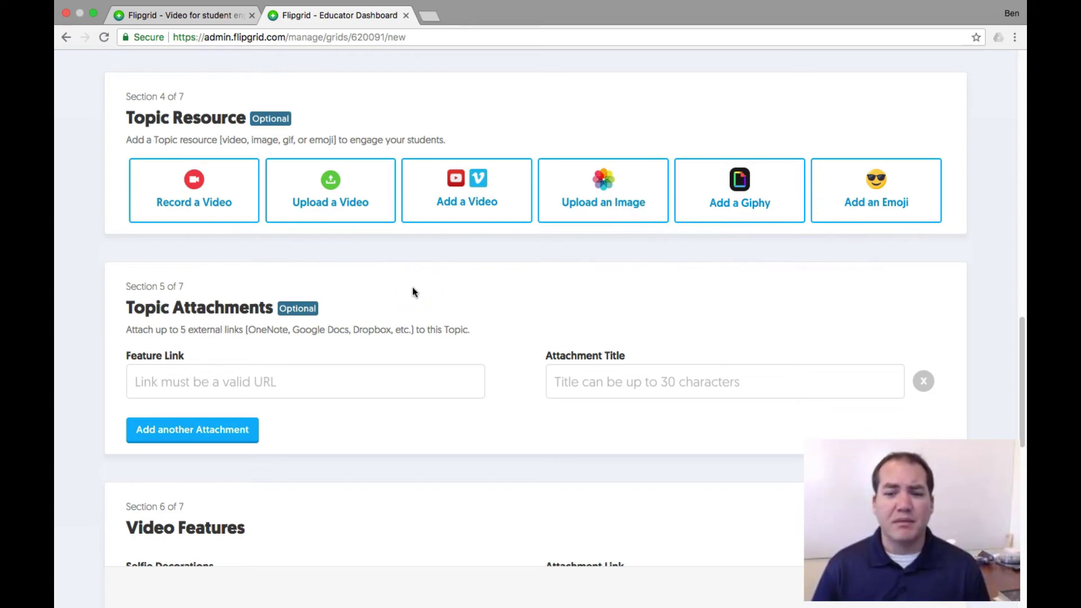
pyautogui.scroll(-1, 414, 292)
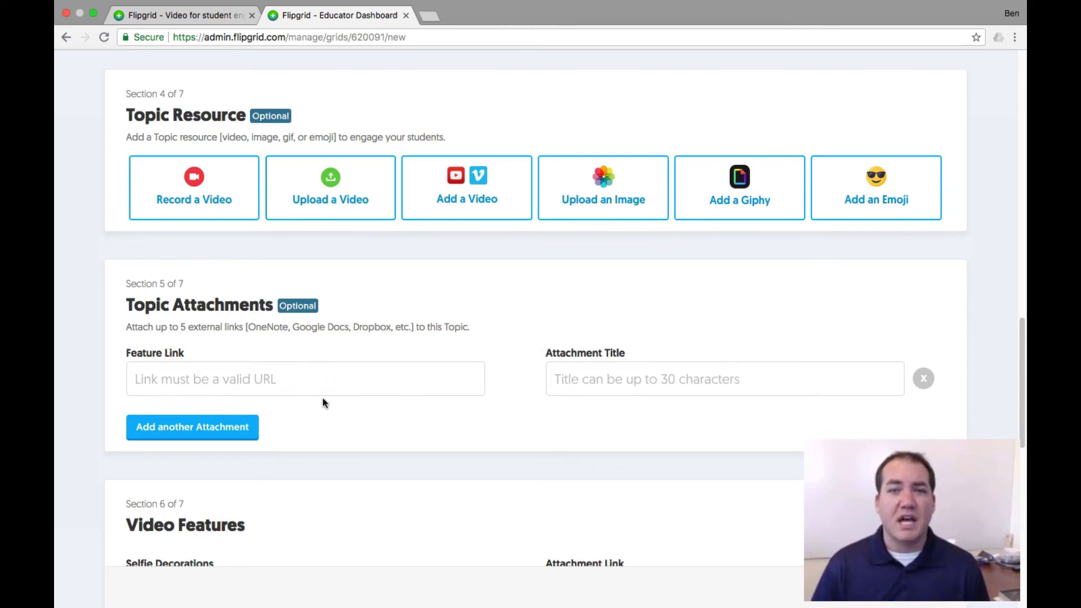
pyautogui.scroll(-5, 322, 401)
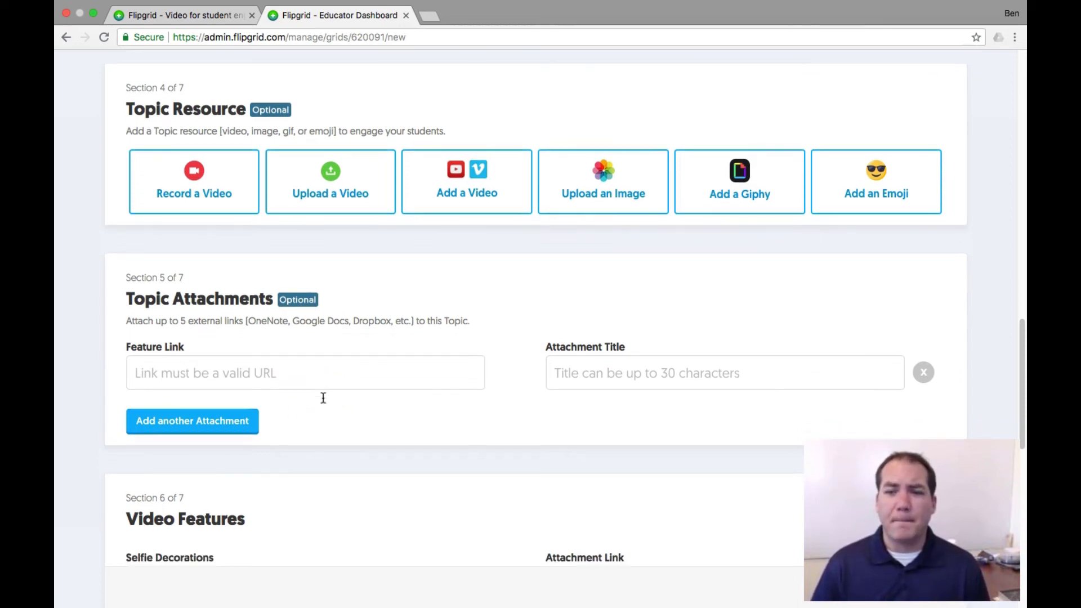
pyautogui.scroll(-6, 323, 398)
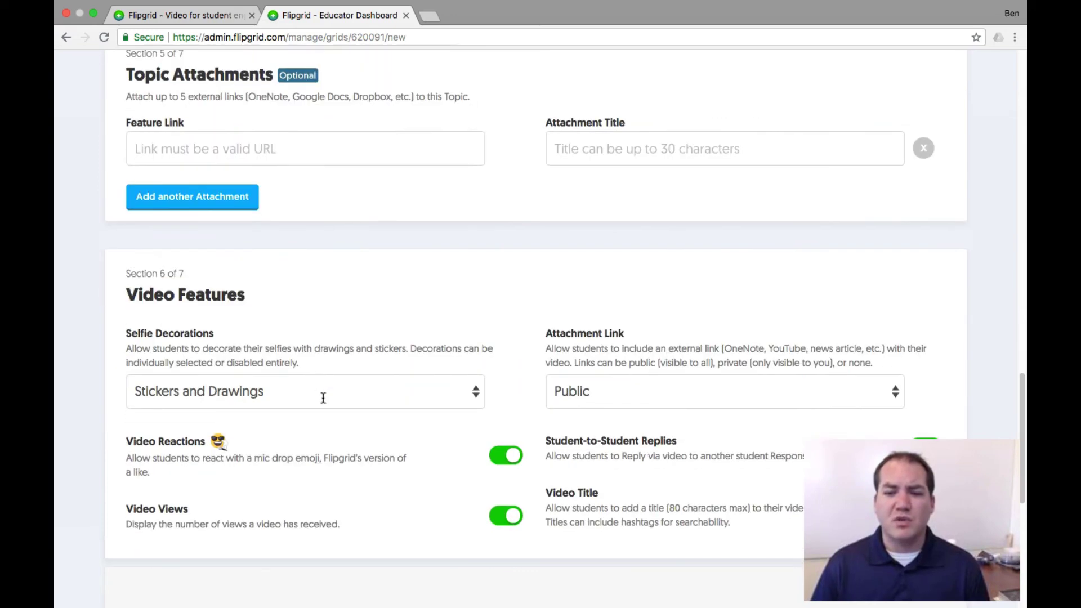
pyautogui.scroll(-10, 323, 401)
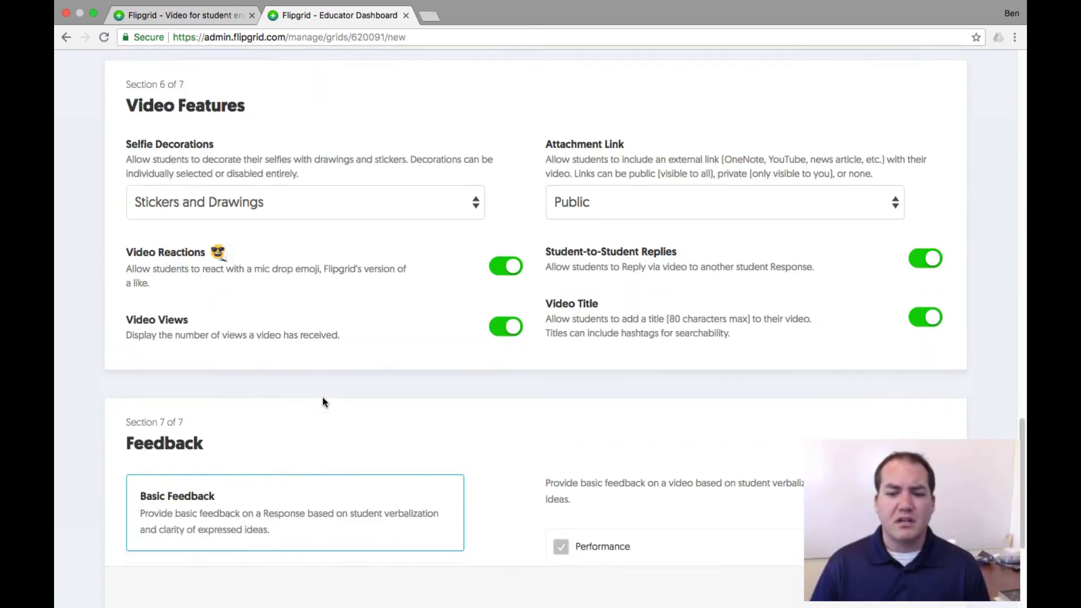
pyautogui.scroll(20, 323, 397)
pyautogui.scroll(-1, 323, 396)
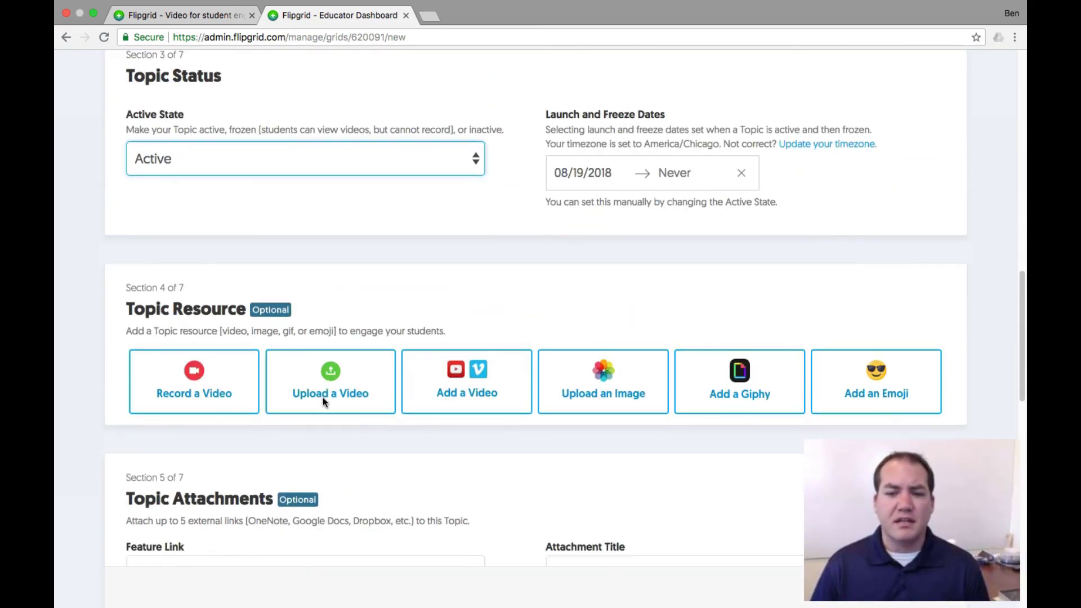
# Step: Record a short intro video with camera access allowed, then accept the clip on Review to reach the selfie step
pyautogui.click(195, 372)
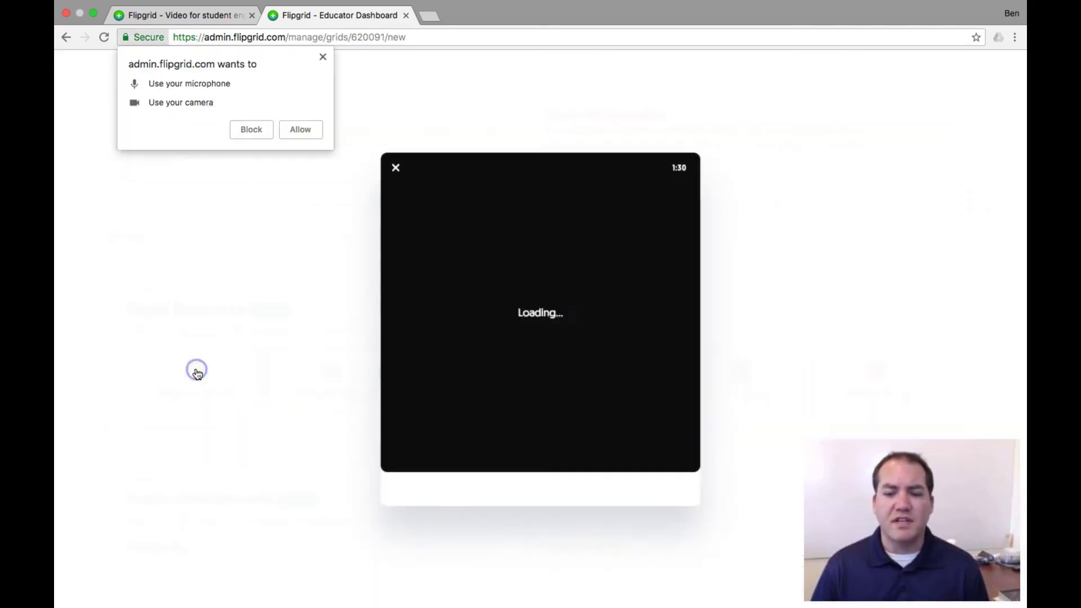
pyautogui.click(300, 130)
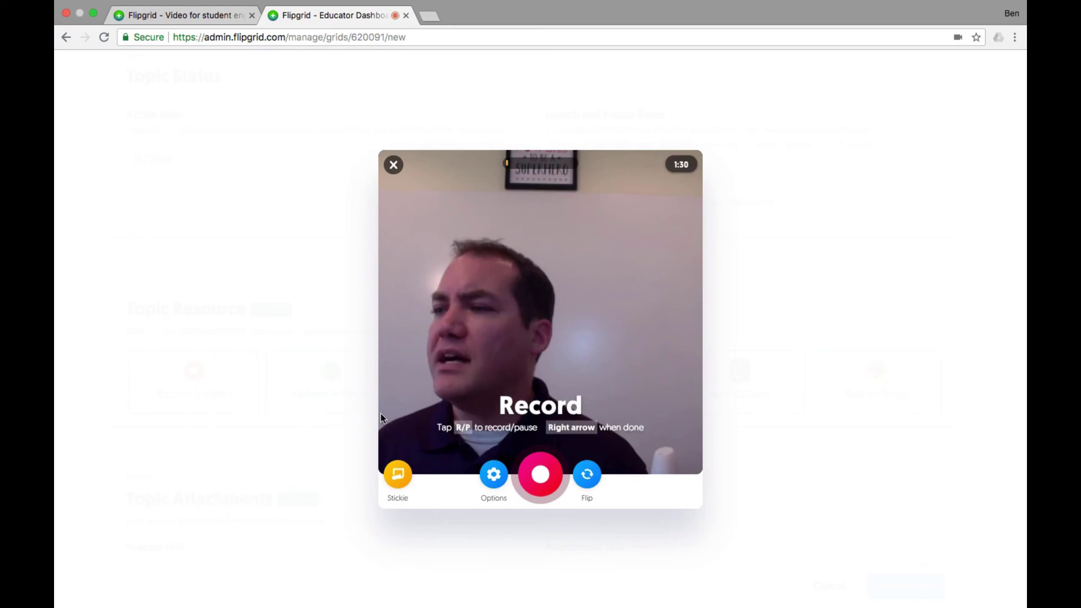
pyautogui.click(539, 475)
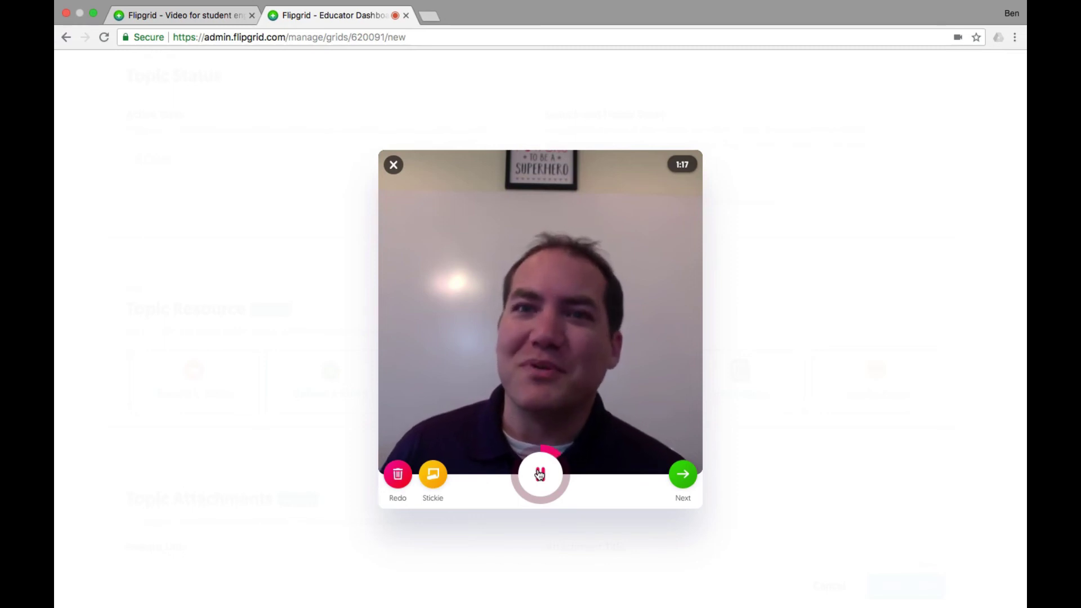
pyautogui.click(540, 475)
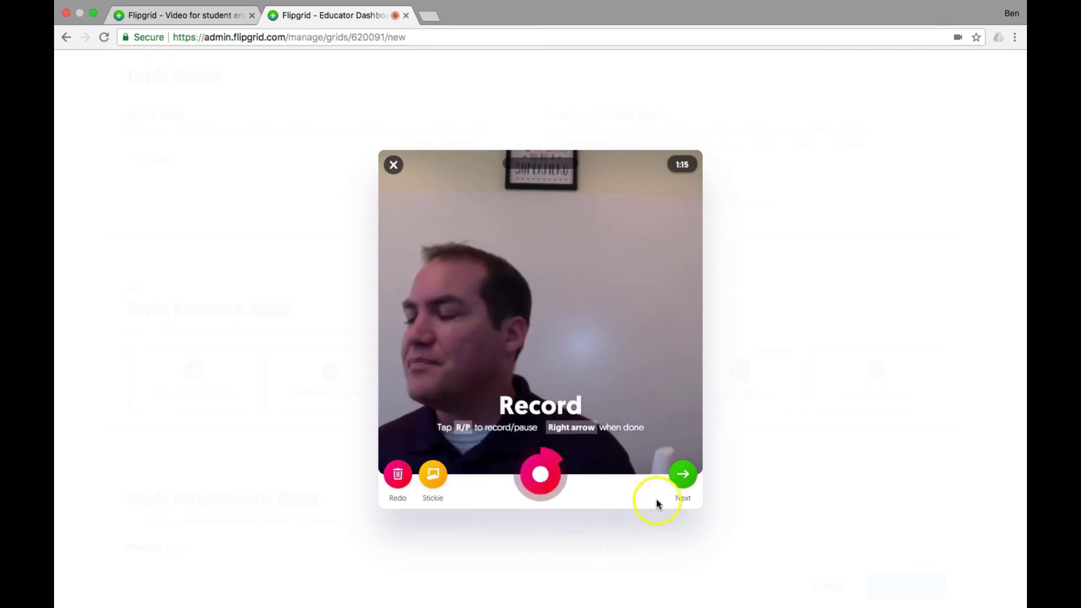
pyautogui.click(682, 479)
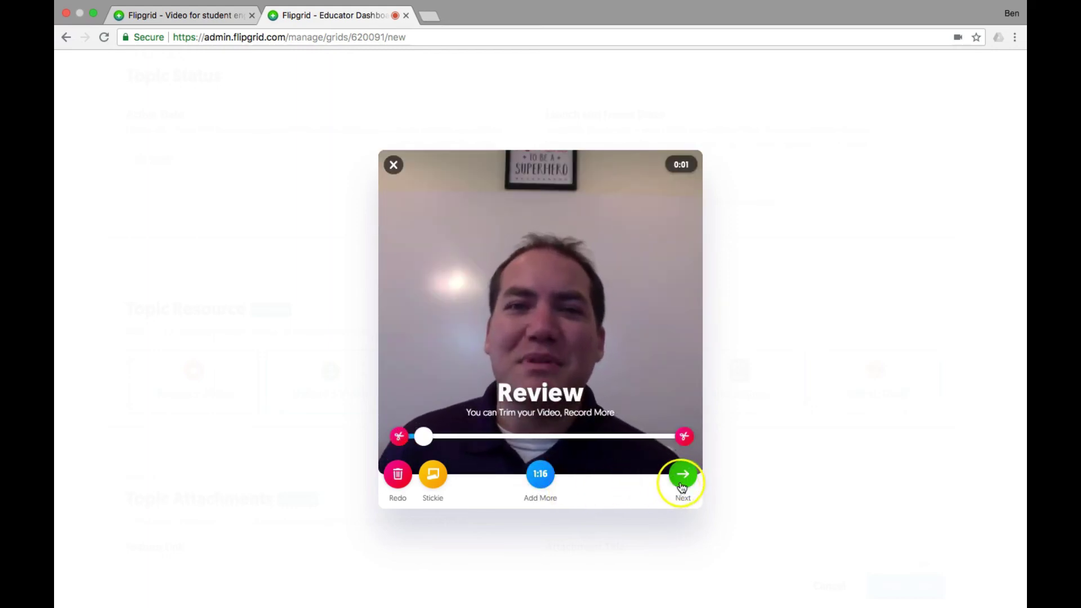
pyautogui.click(683, 476)
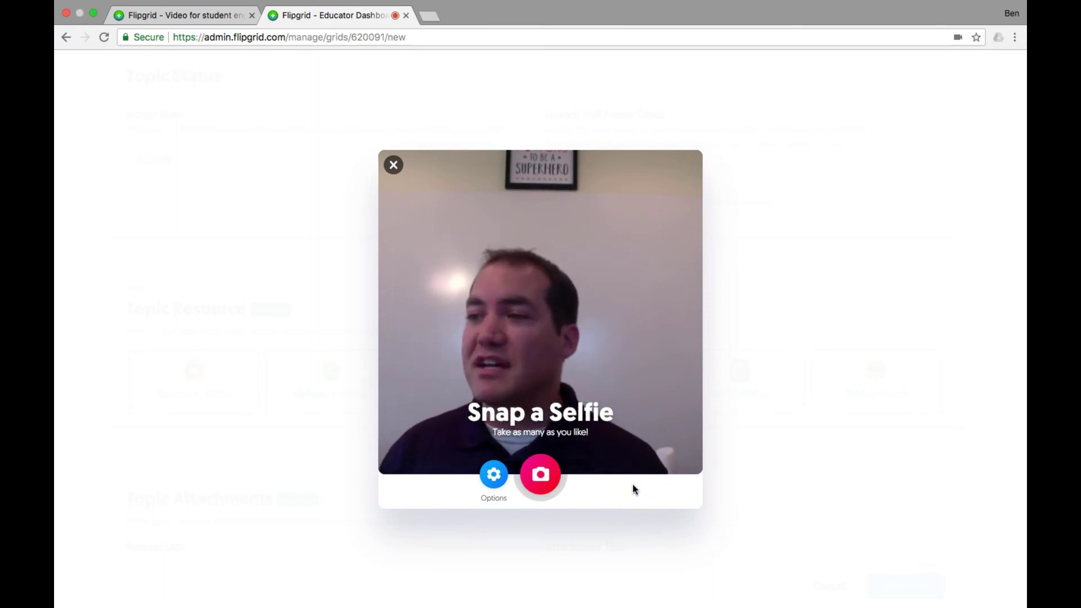
# Step: Snap the selfie cover photo and add a small camera sticker at its lower right
pyautogui.click(599, 479)
pyautogui.click(543, 475)
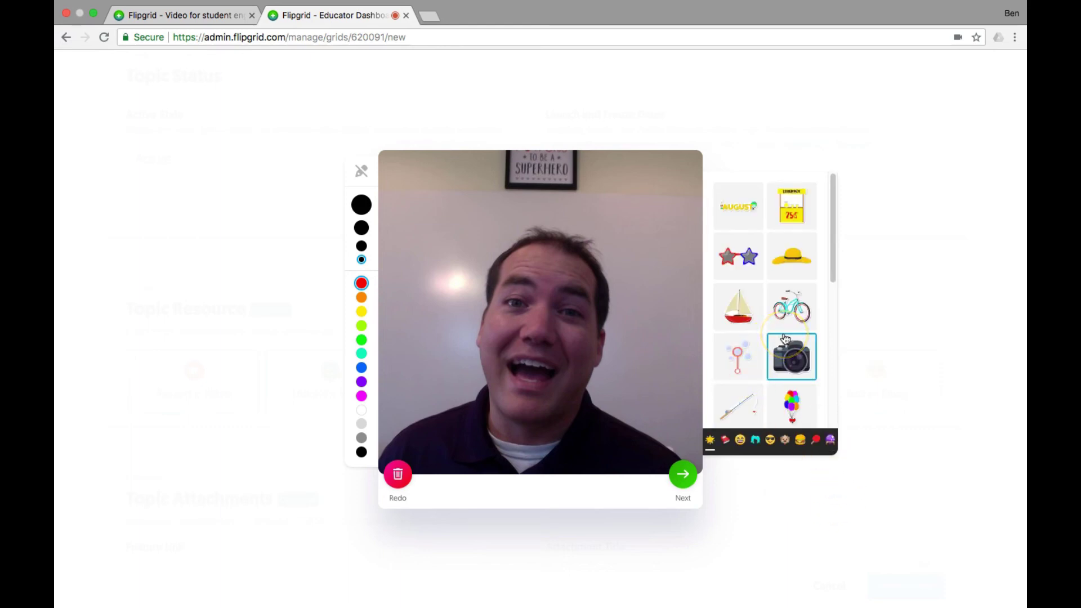
pyautogui.moveTo(791, 363); pyautogui.dragTo(652, 390)
pyautogui.moveTo(533, 338); pyautogui.dragTo(608, 387)
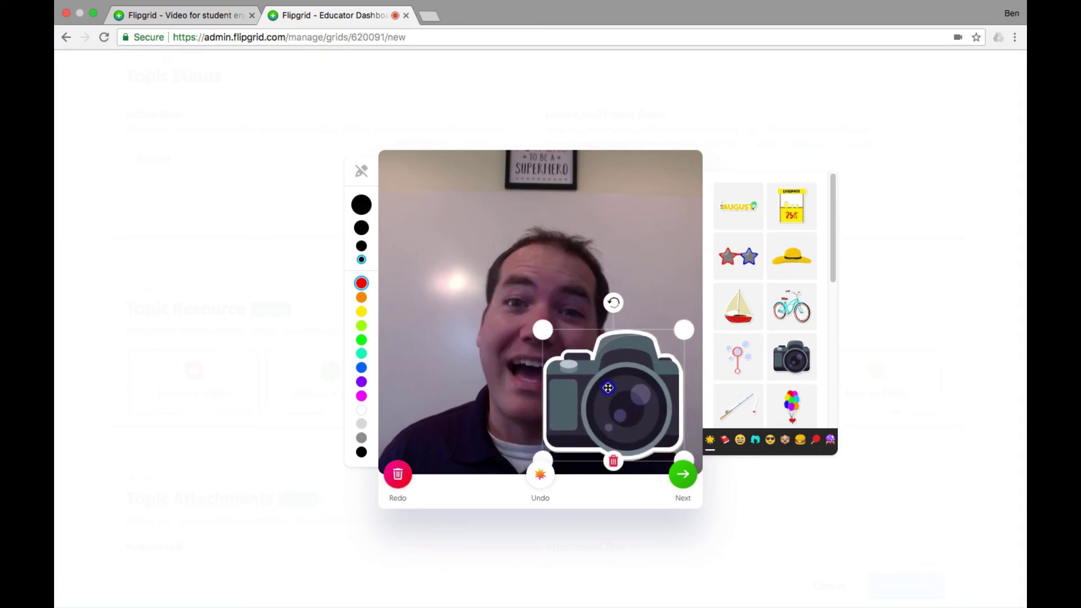
pyautogui.moveTo(545, 330); pyautogui.dragTo(601, 393)
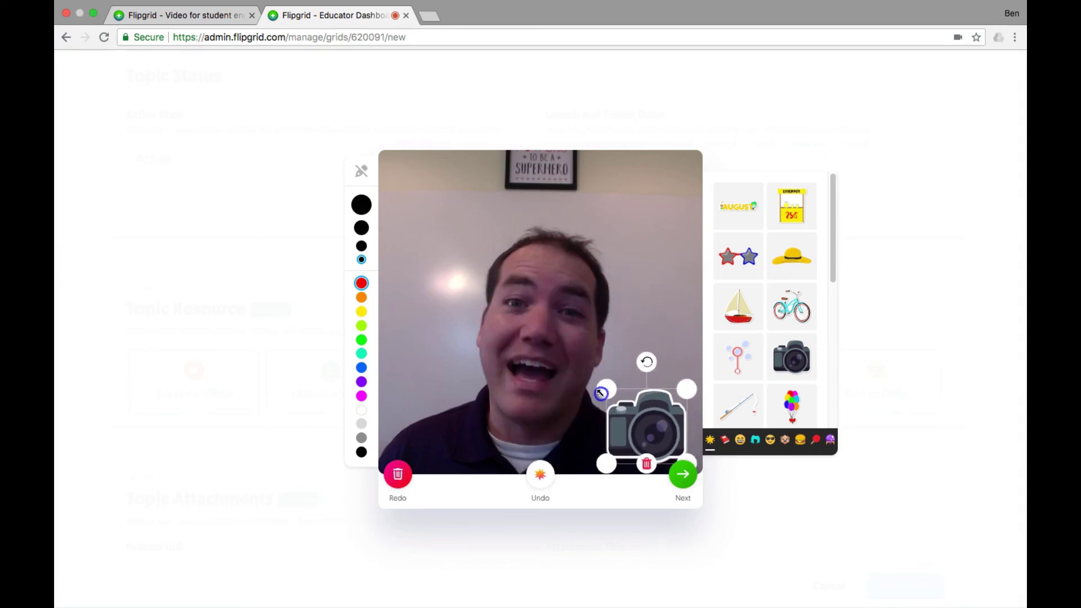
# Step: Place a smaller, slightly tilted black glasses sticker over the eyes
pyautogui.click(770, 440)
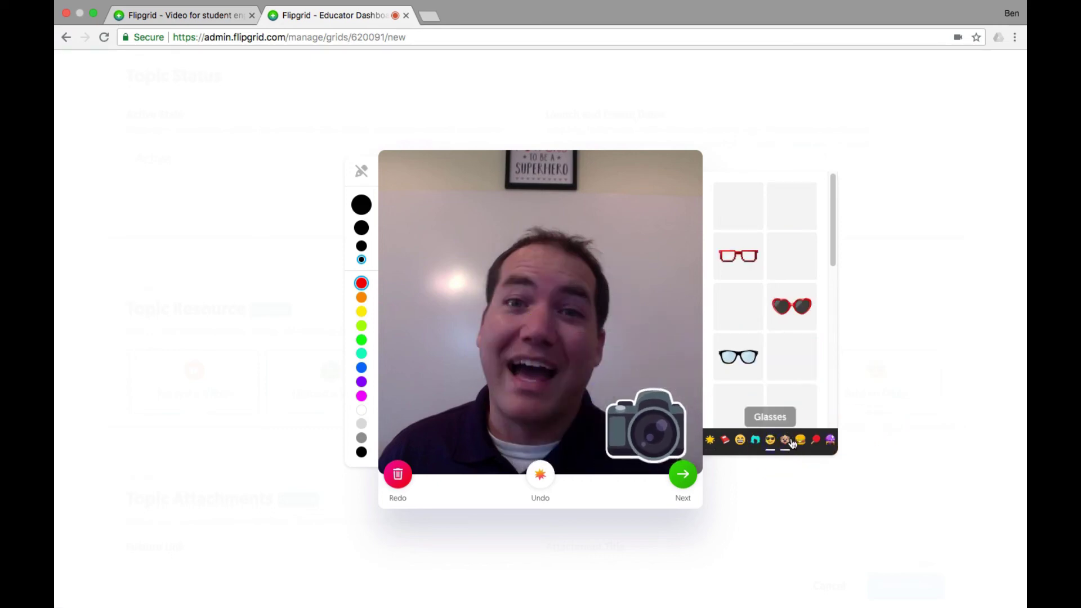
pyautogui.moveTo(737, 357); pyautogui.dragTo(572, 308)
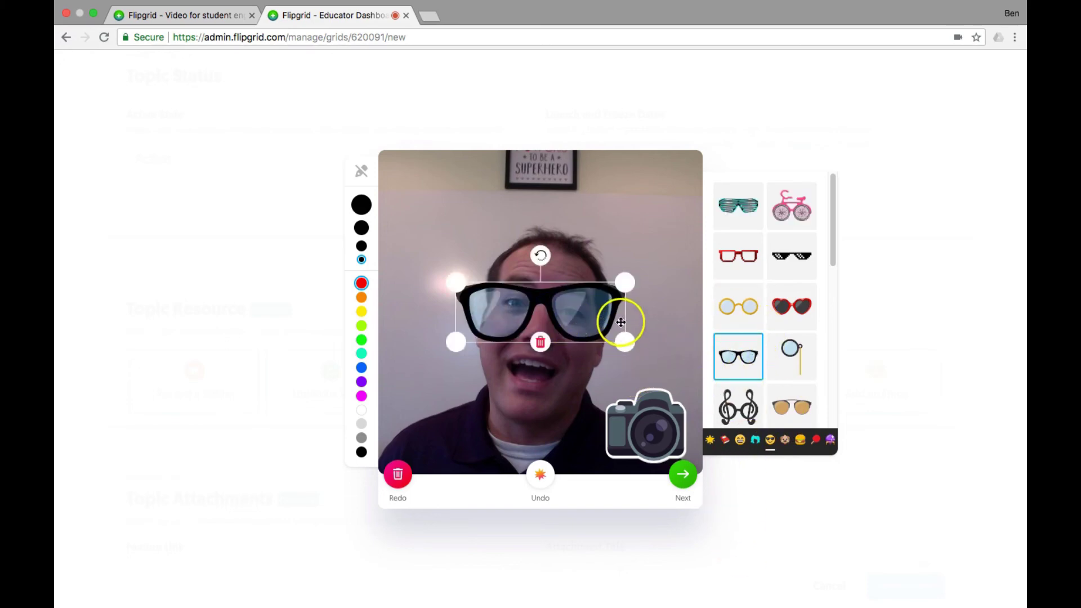
pyautogui.moveTo(625, 282); pyautogui.dragTo(603, 290)
pyautogui.moveTo(530, 264); pyautogui.dragTo(536, 265)
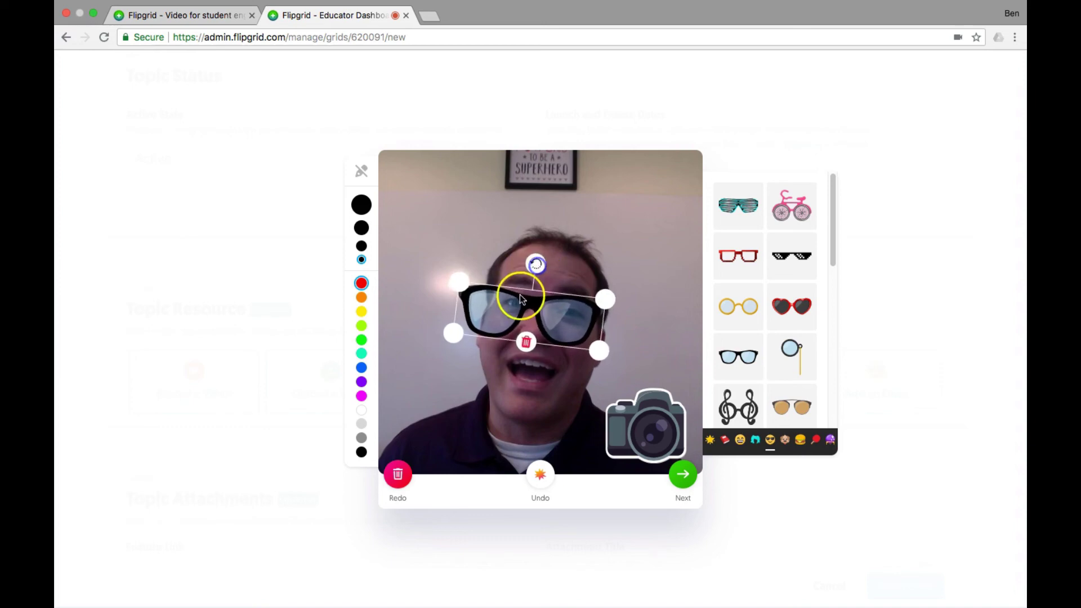
pyautogui.moveTo(519, 299); pyautogui.dragTo(537, 305)
# Step: Finish decorating the cover and upload the intro video
pyautogui.click(762, 495)
pyautogui.click(770, 501)
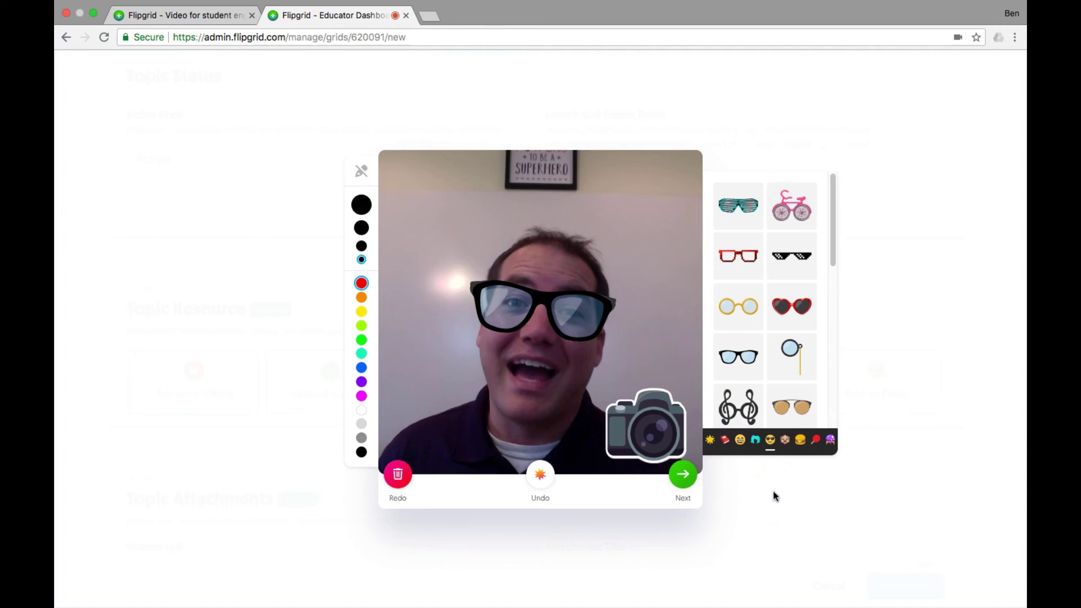
pyautogui.click(683, 474)
pyautogui.click(777, 484)
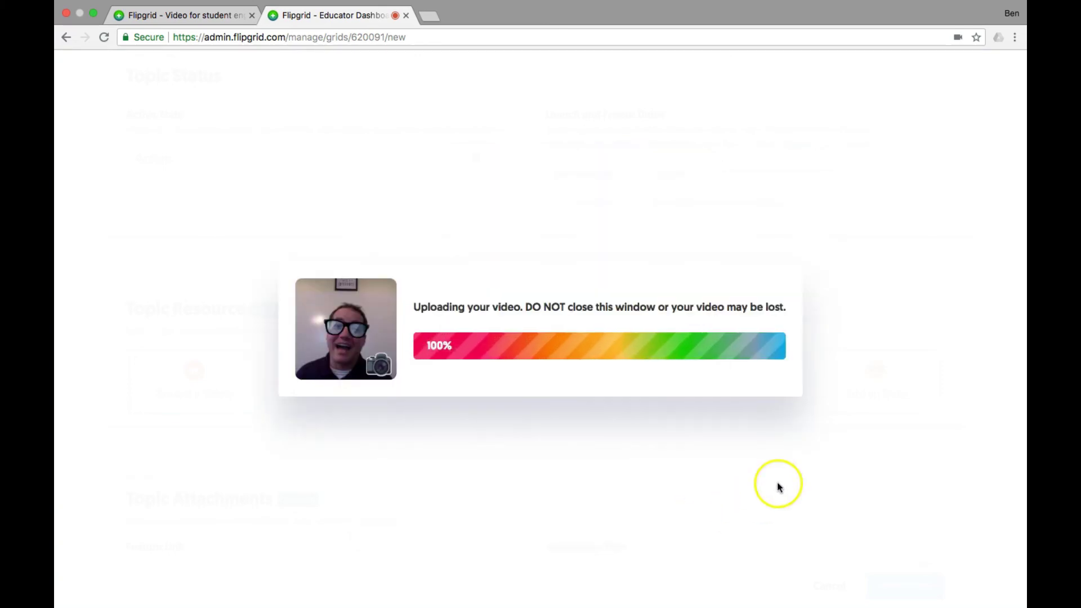
# Step: Close the upload confirmation and scroll the topic form down to the Feedback section
pyautogui.click(535, 455)
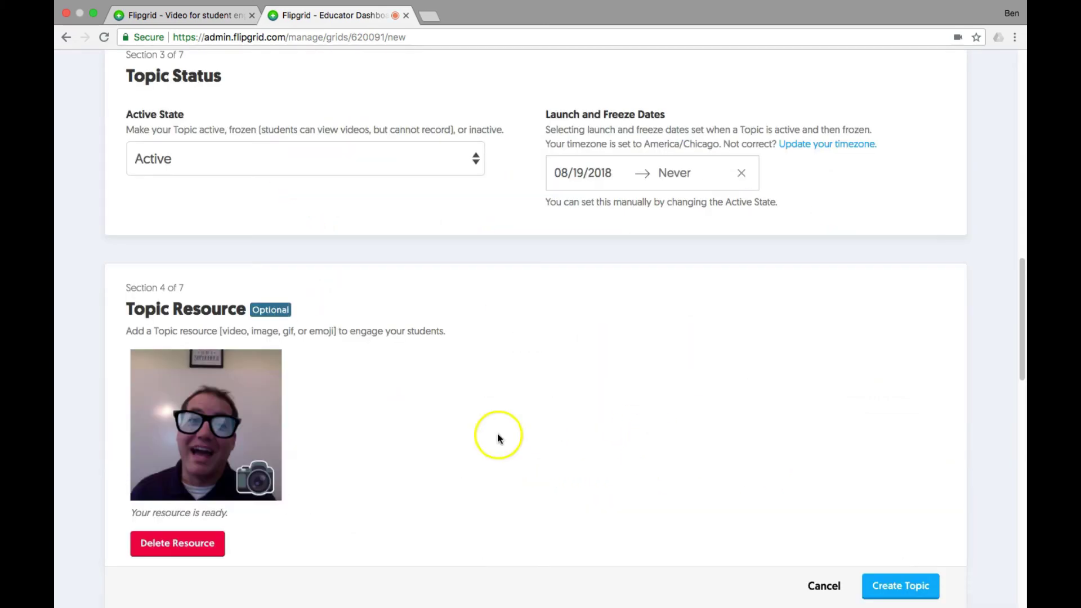
pyautogui.scroll(-15, 431, 439)
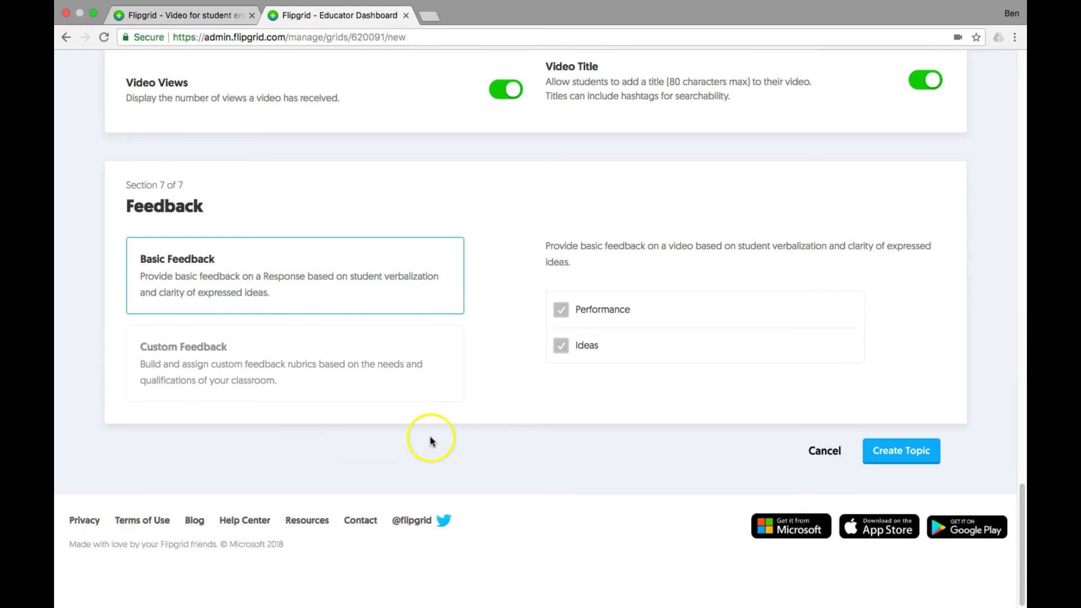
pyautogui.click(909, 456)
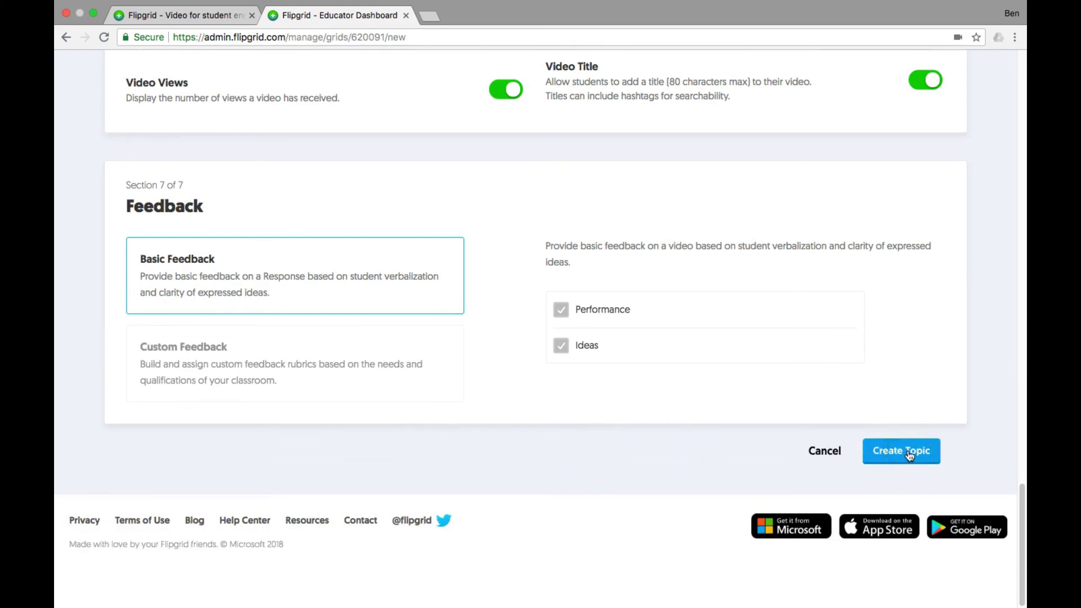
pyautogui.click(909, 455)
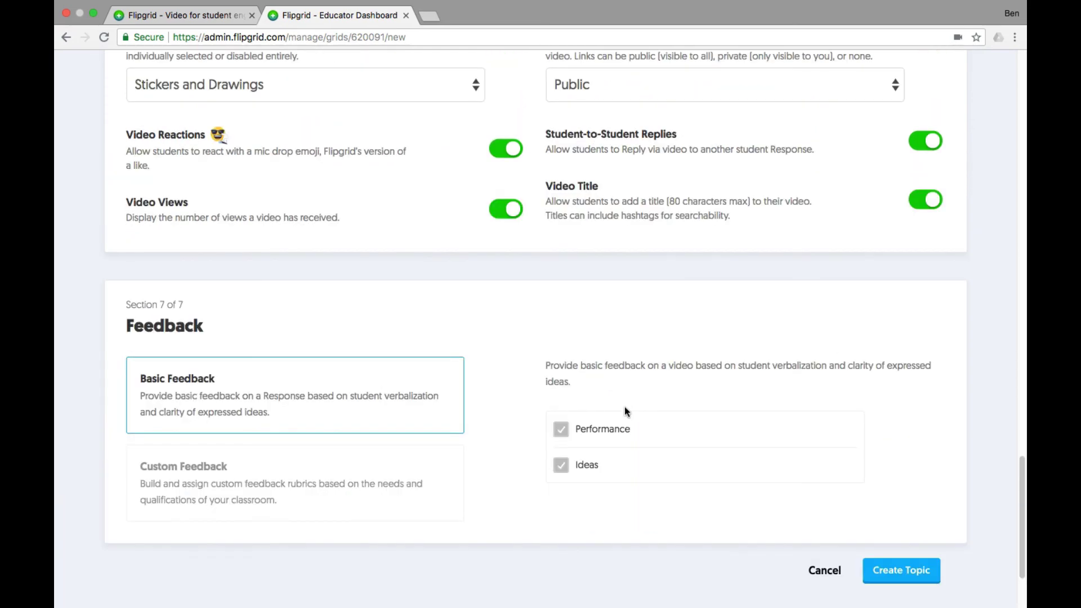
pyautogui.scroll(1, 623, 406)
pyautogui.scroll(-3, 624, 407)
# Step: Look over the Custom Feedback rubric options, then keep Basic Feedback (Performance and Ideas)
pyautogui.click(400, 357)
pyautogui.click(286, 291)
pyautogui.click(292, 358)
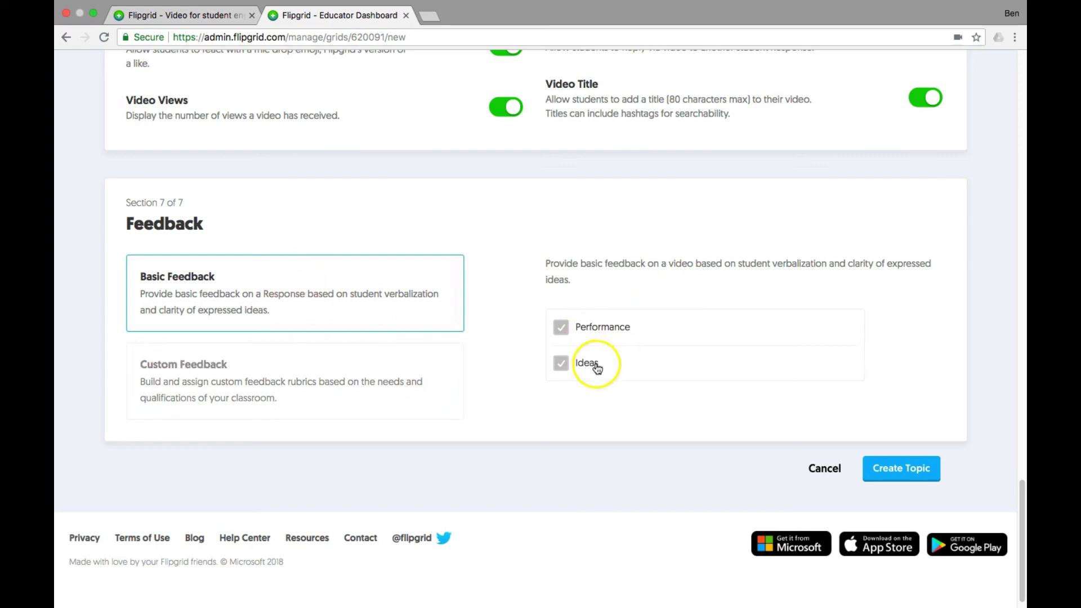
pyautogui.click(285, 370)
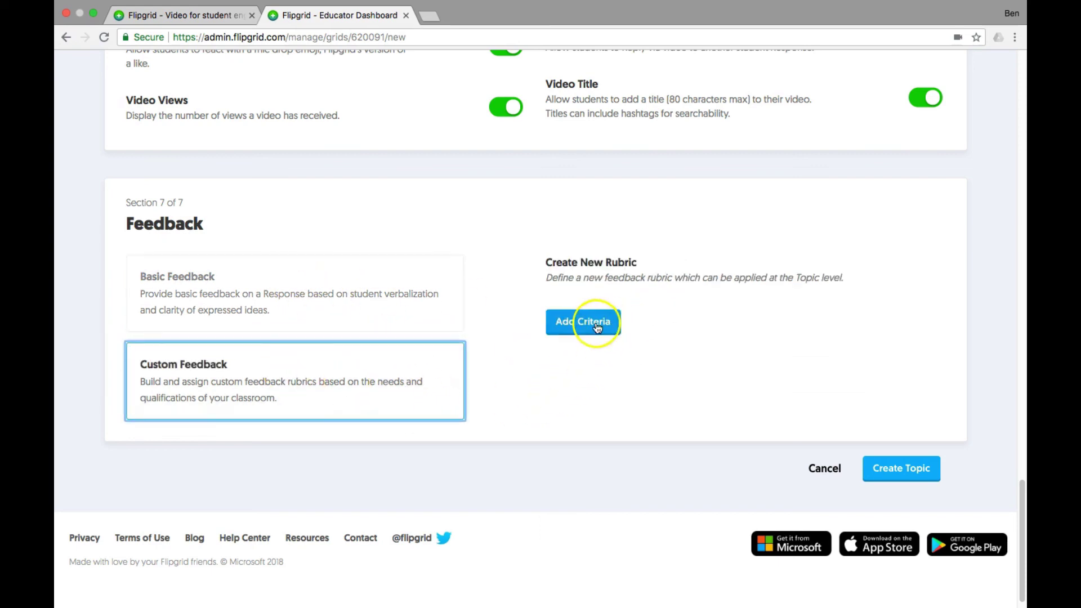
pyautogui.click(281, 294)
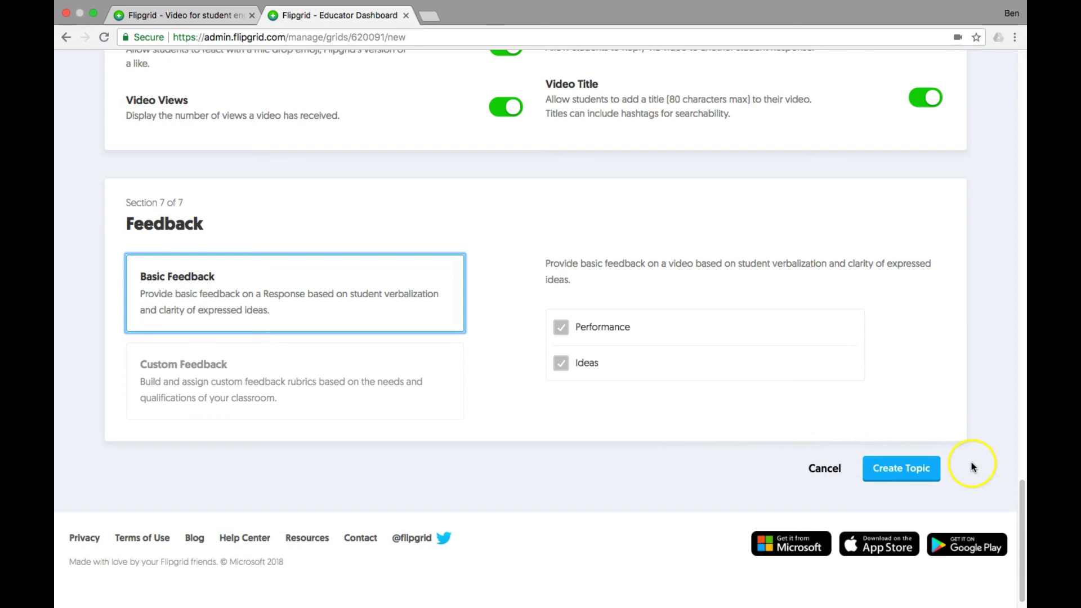
pyautogui.click(934, 468)
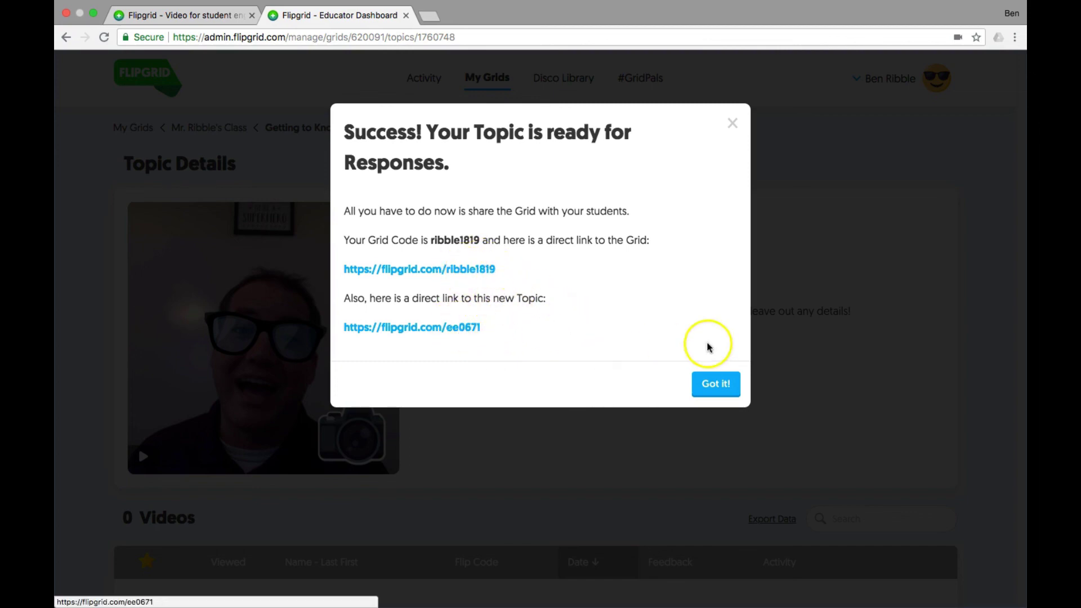
pyautogui.click(717, 384)
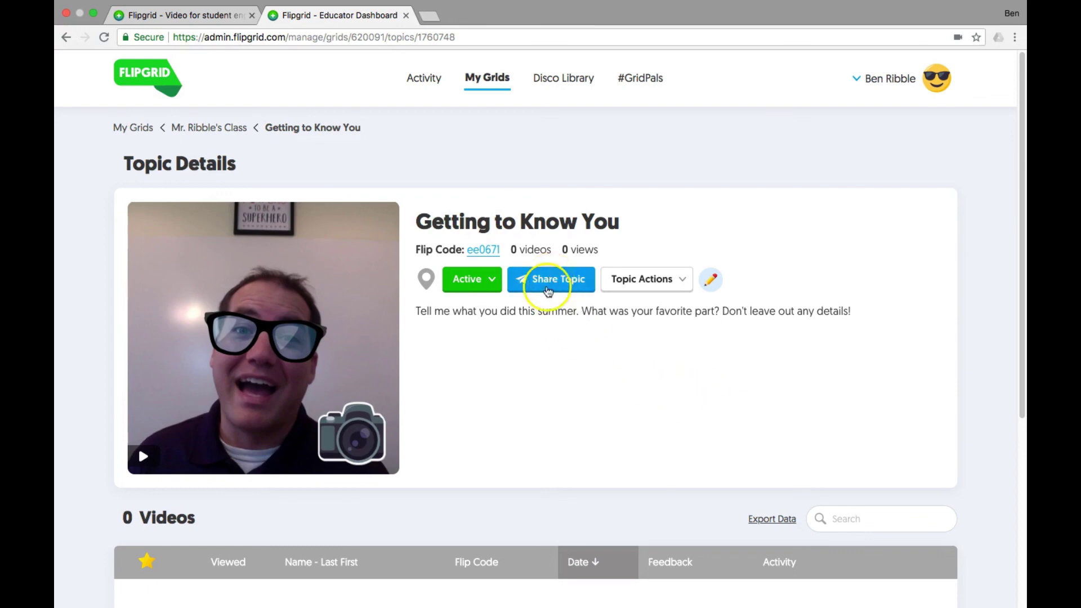
pyautogui.scroll(-5, 569, 369)
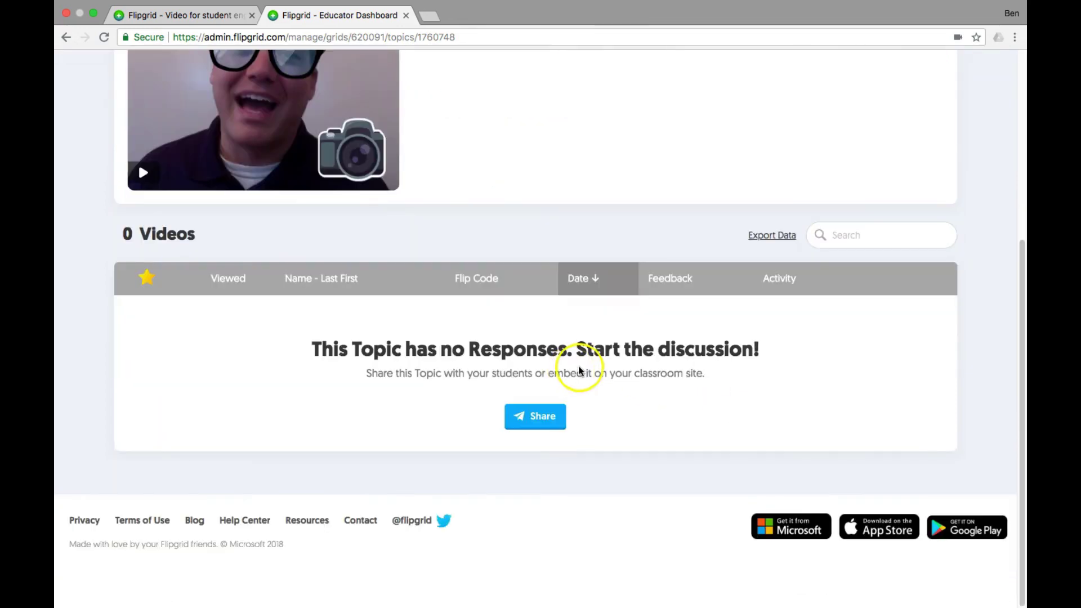
pyautogui.scroll(4, 299, 311)
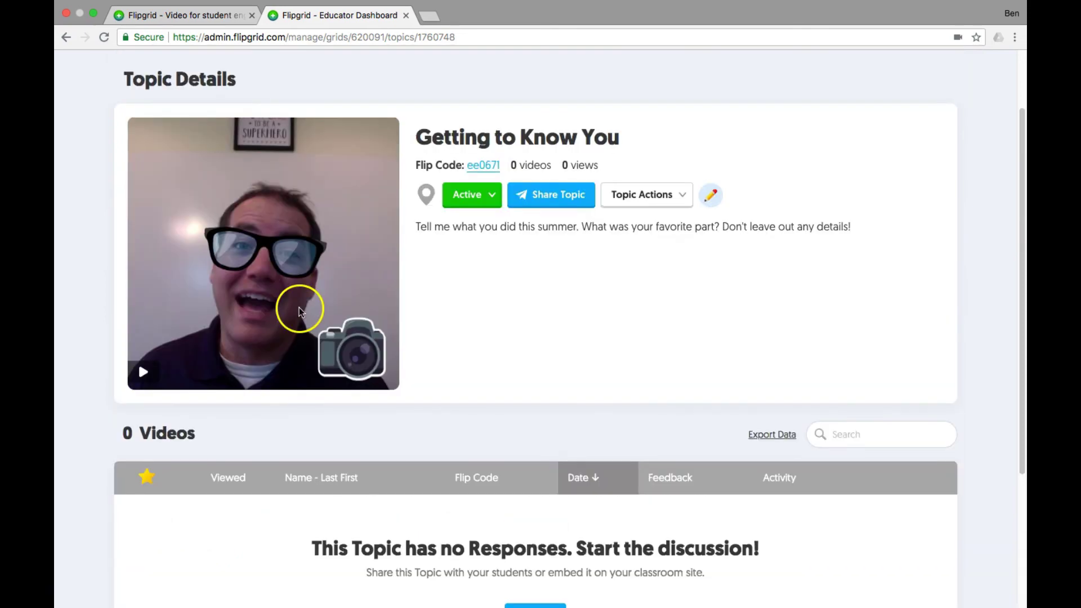
pyautogui.scroll(-2, 430, 403)
pyautogui.scroll(-1, 429, 403)
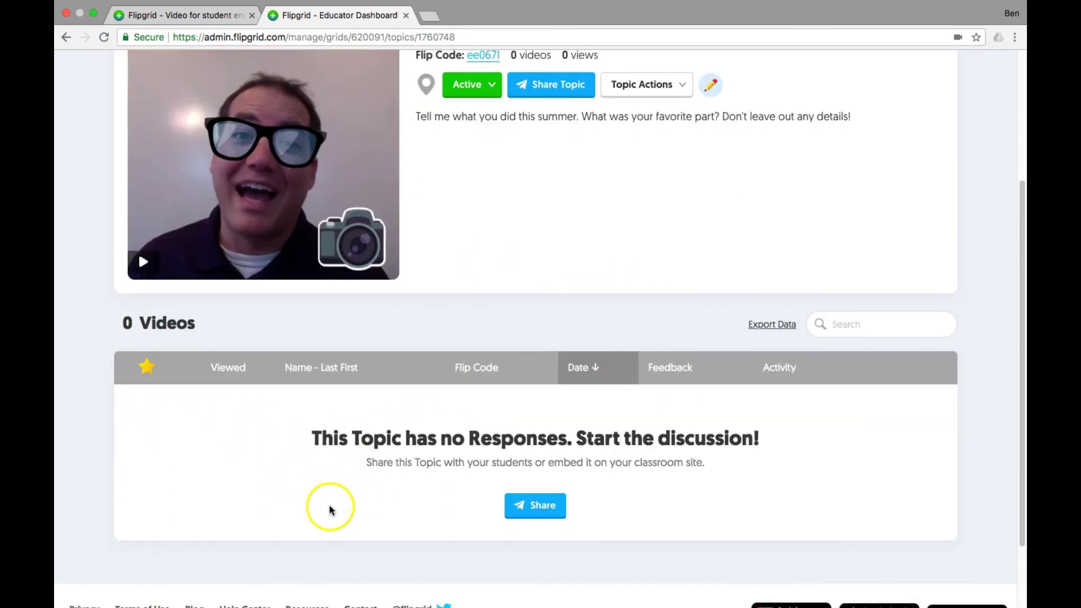
pyautogui.scroll(-1, 332, 476)
pyautogui.scroll(-2, 332, 475)
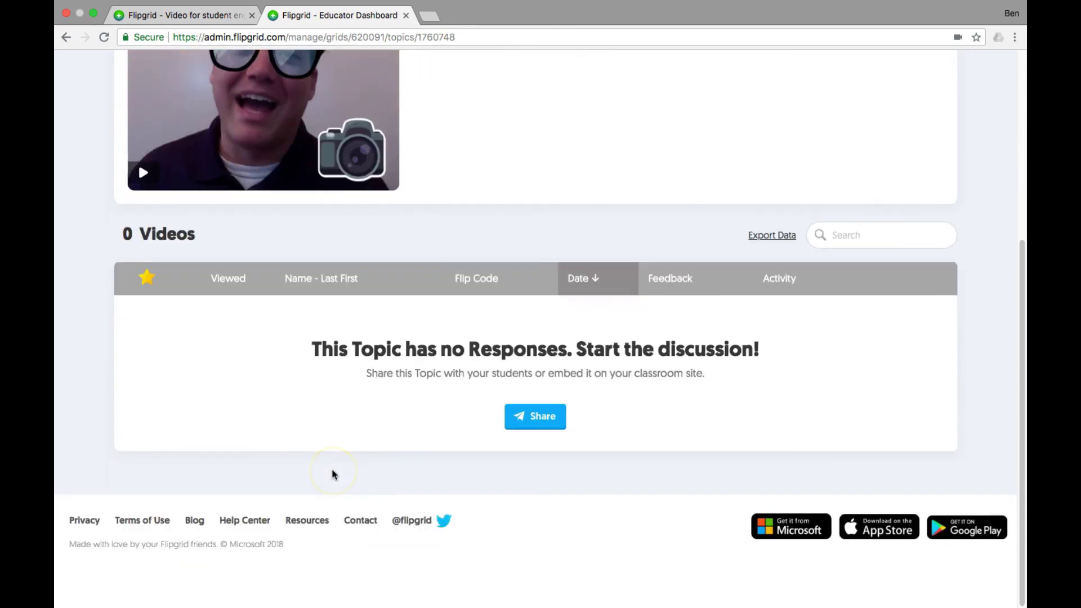
pyautogui.scroll(6, 333, 473)
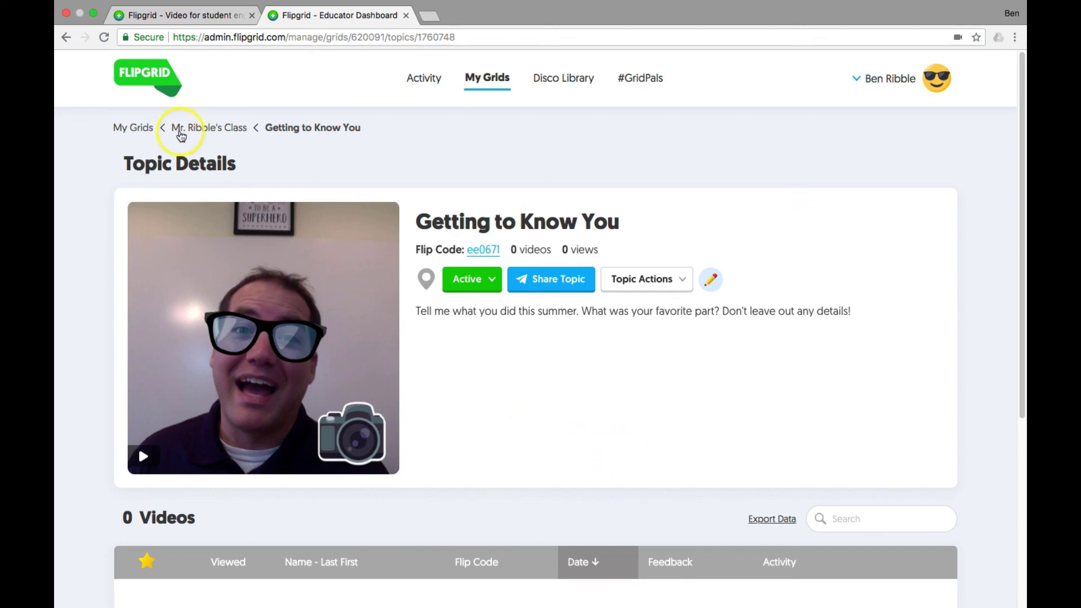
# Step: Go to Mr. Ribble's Class Grid Details and browse its three topics
pyautogui.click(223, 128)
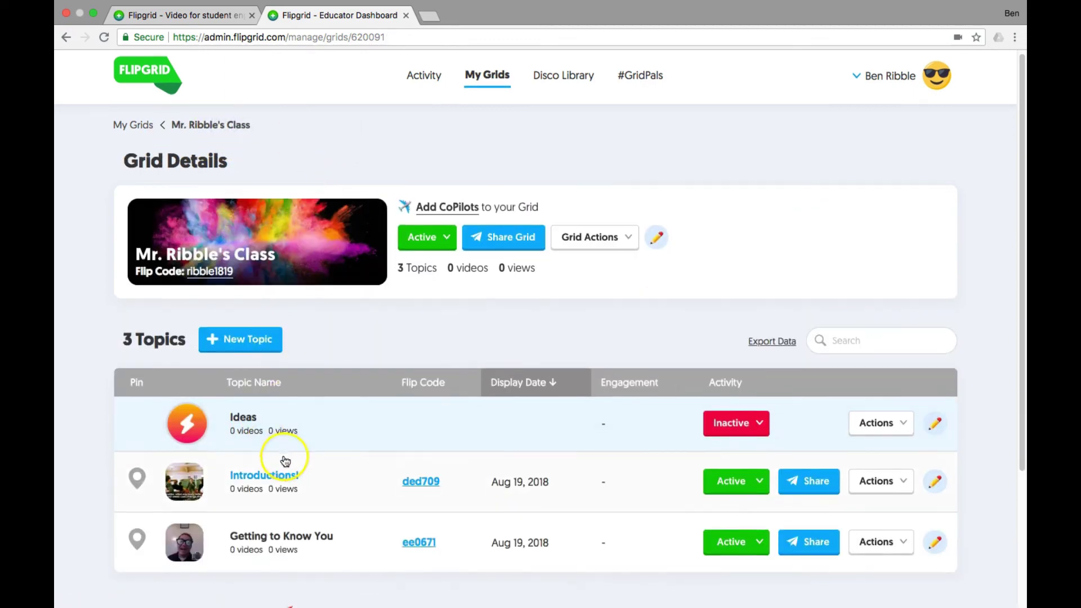
pyautogui.scroll(-3, 282, 458)
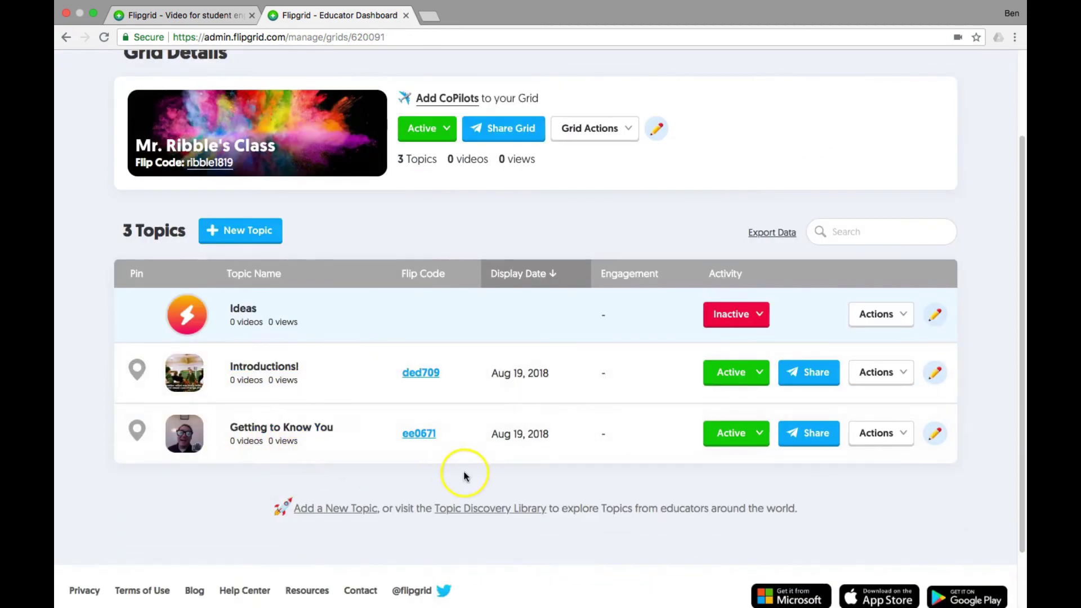
pyautogui.scroll(3, 570, 467)
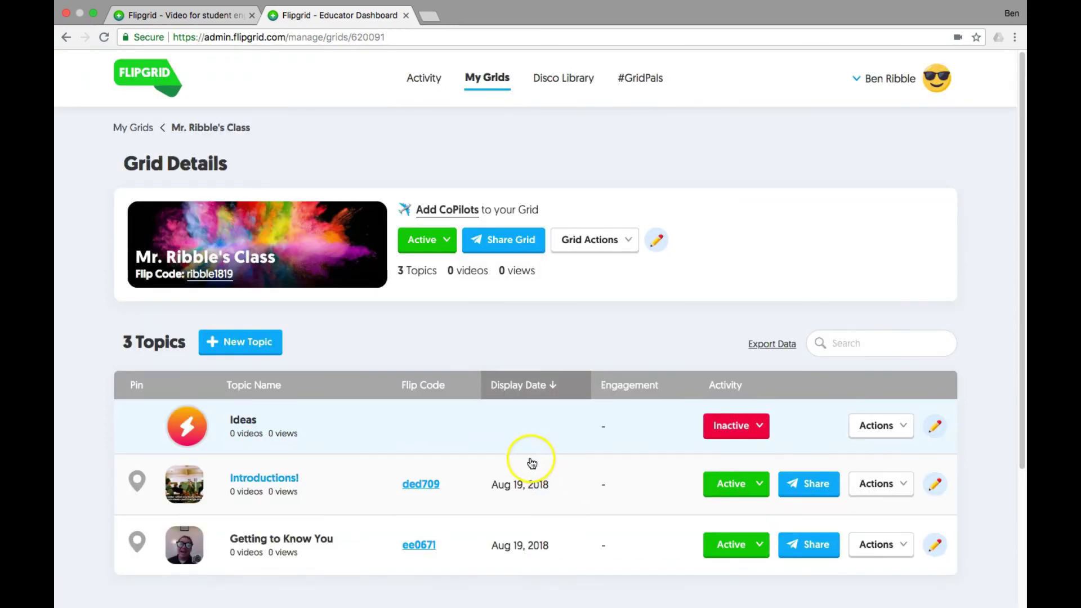